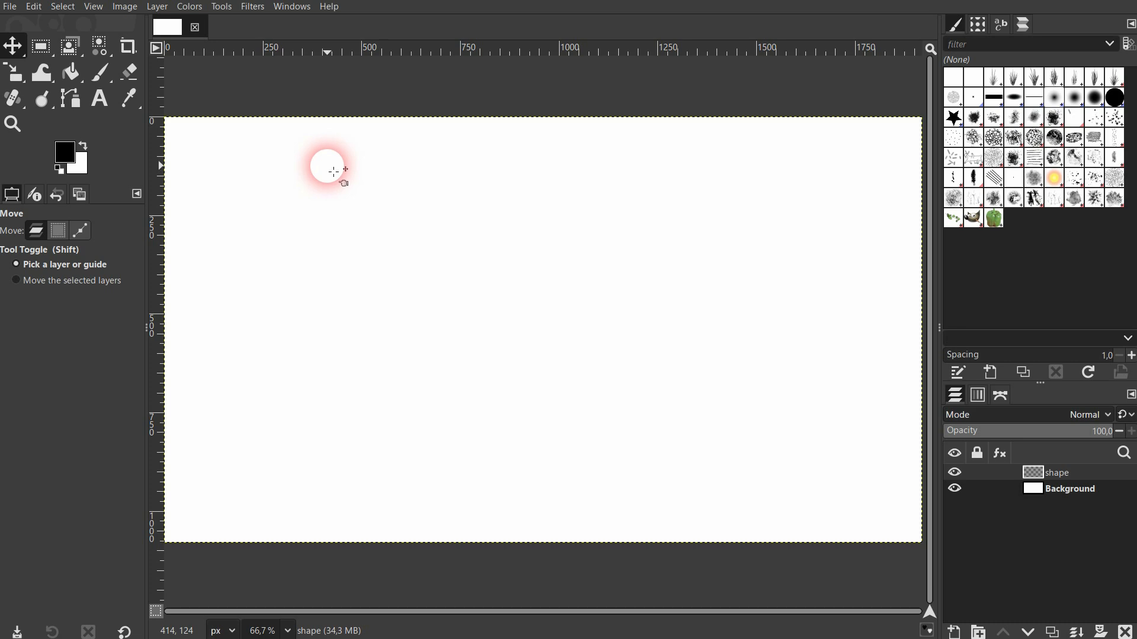
# Step: Make a rectangular selection in the middle of the canvas and fill it with black on the shape layer
pyautogui.click(47, 52)
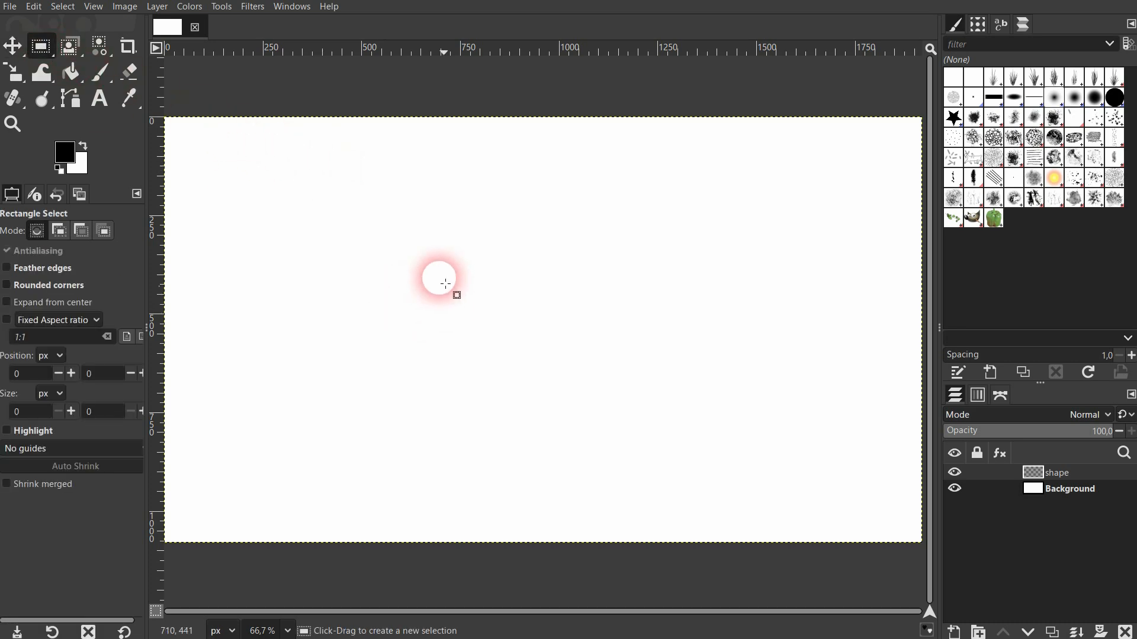
pyautogui.moveTo(433, 273); pyautogui.dragTo(623, 389)
pyautogui.click(70, 76)
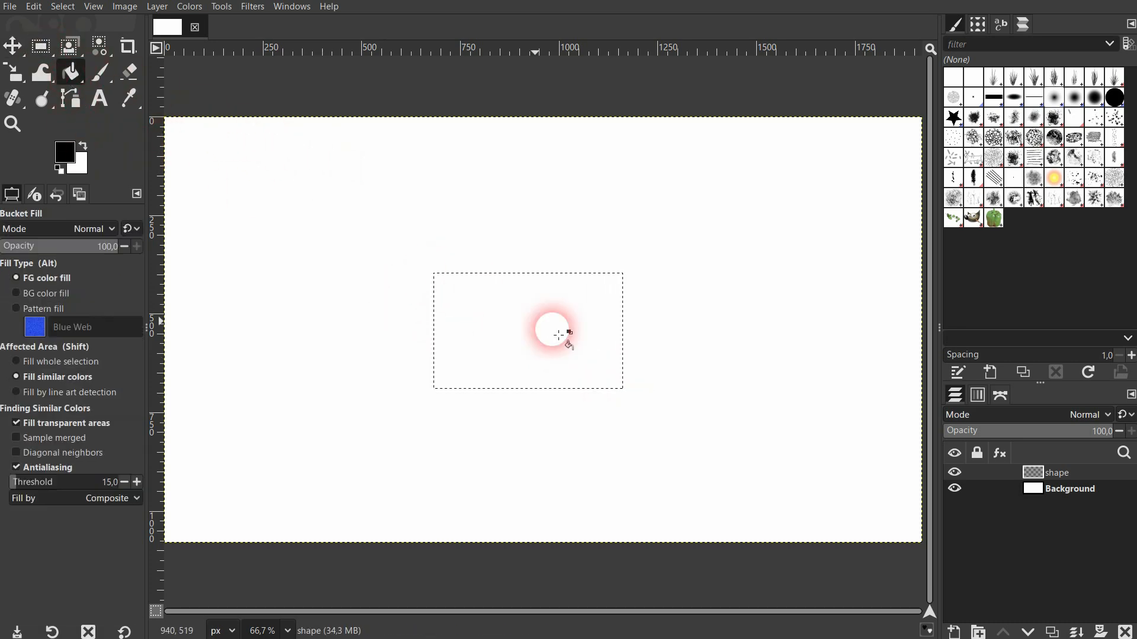
pyautogui.click(568, 357)
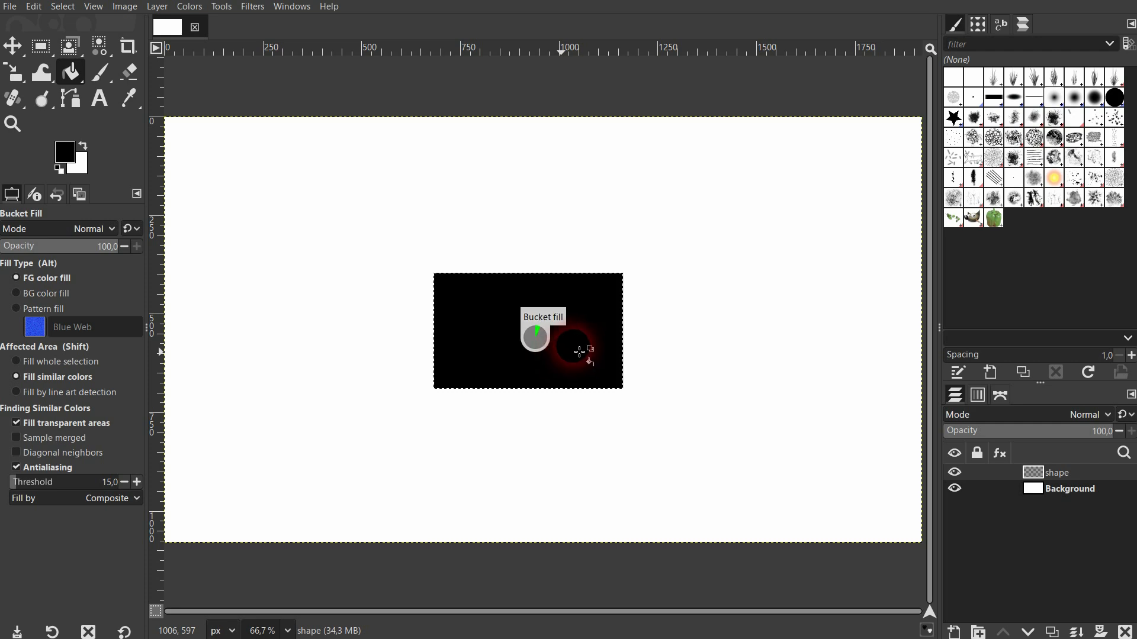
# Step: Fill a second, roughly square selection overlapping the black rectangle's upper-left corner with black, and clear the selection
pyautogui.click(41, 46)
pyautogui.moveTo(350, 190); pyautogui.dragTo(483, 327)
pyautogui.click(69, 80)
pyautogui.click(419, 258)
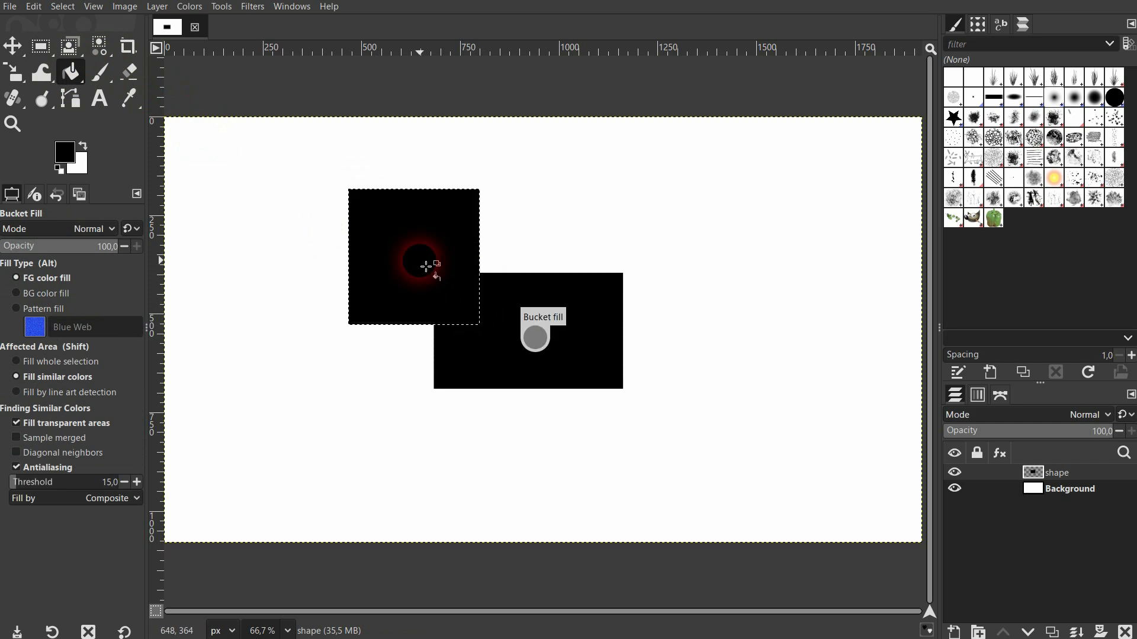
pyautogui.click(471, 311)
pyautogui.click(57, 6)
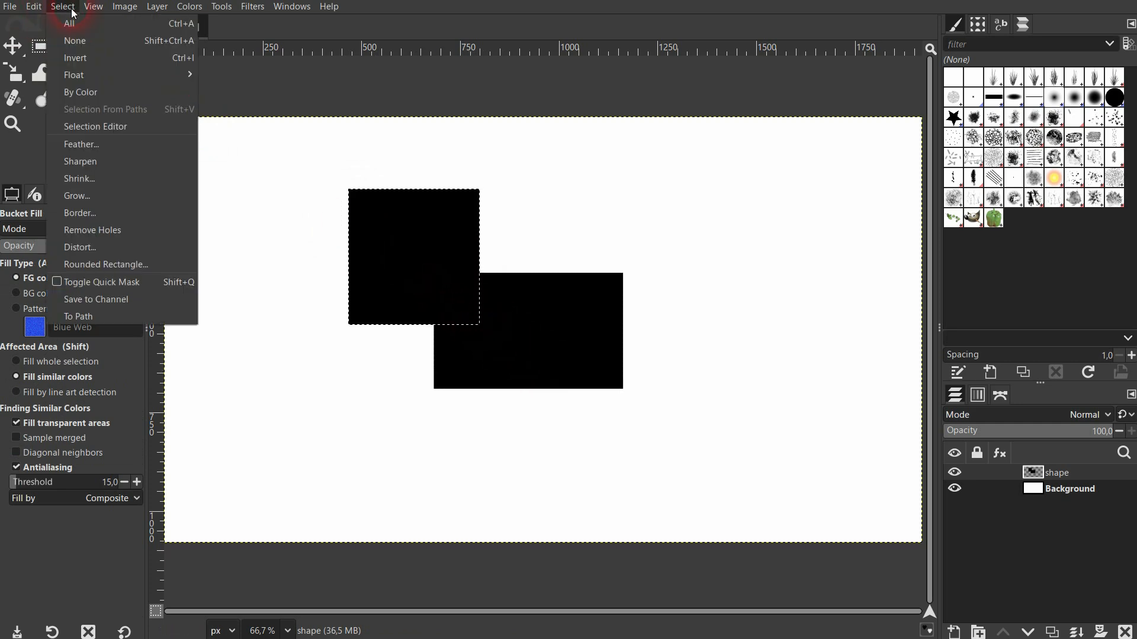
pyautogui.click(35, 38)
# Step: Check the shape layer by hiding and showing it, and replace it with a new empty layer named shape
pyautogui.click(13, 47)
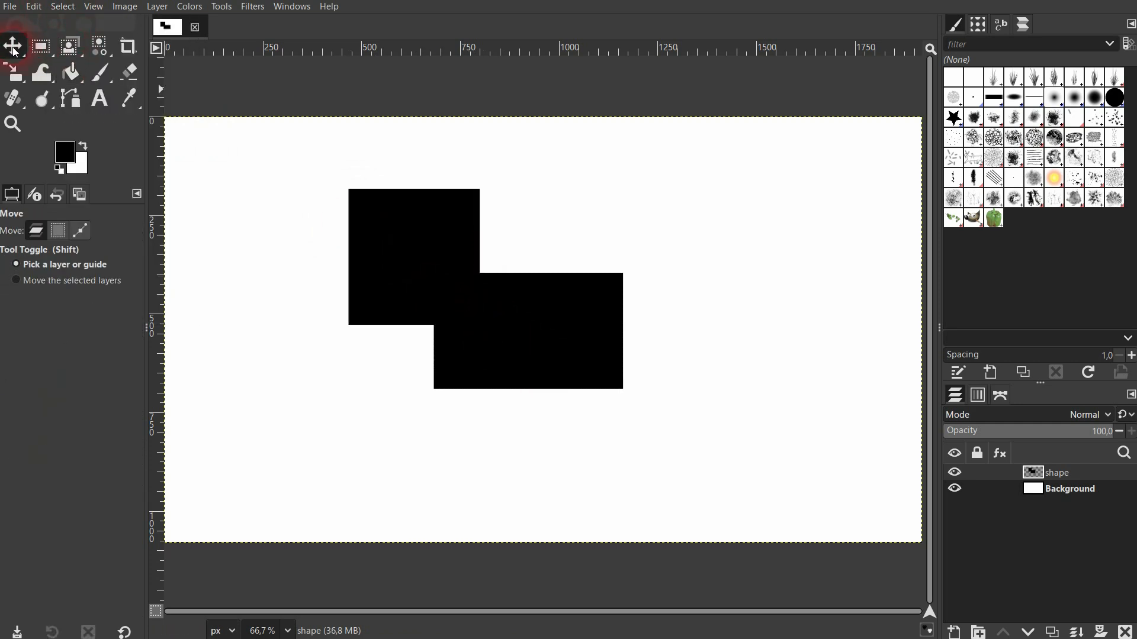
pyautogui.click(955, 473)
pyautogui.click(956, 473)
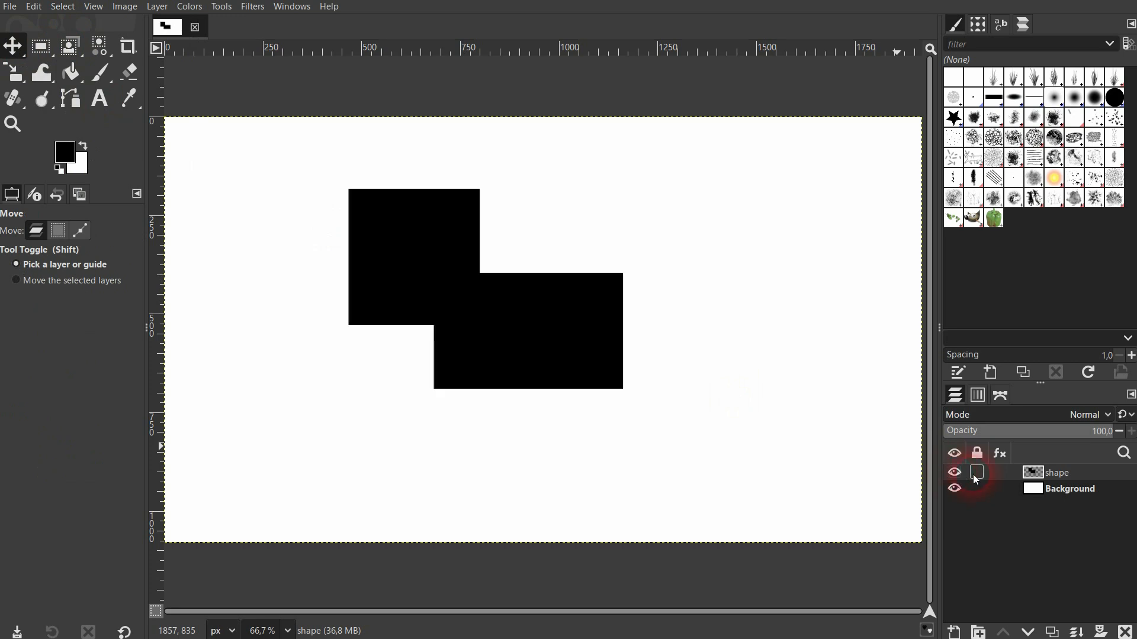
pyautogui.click(1125, 633)
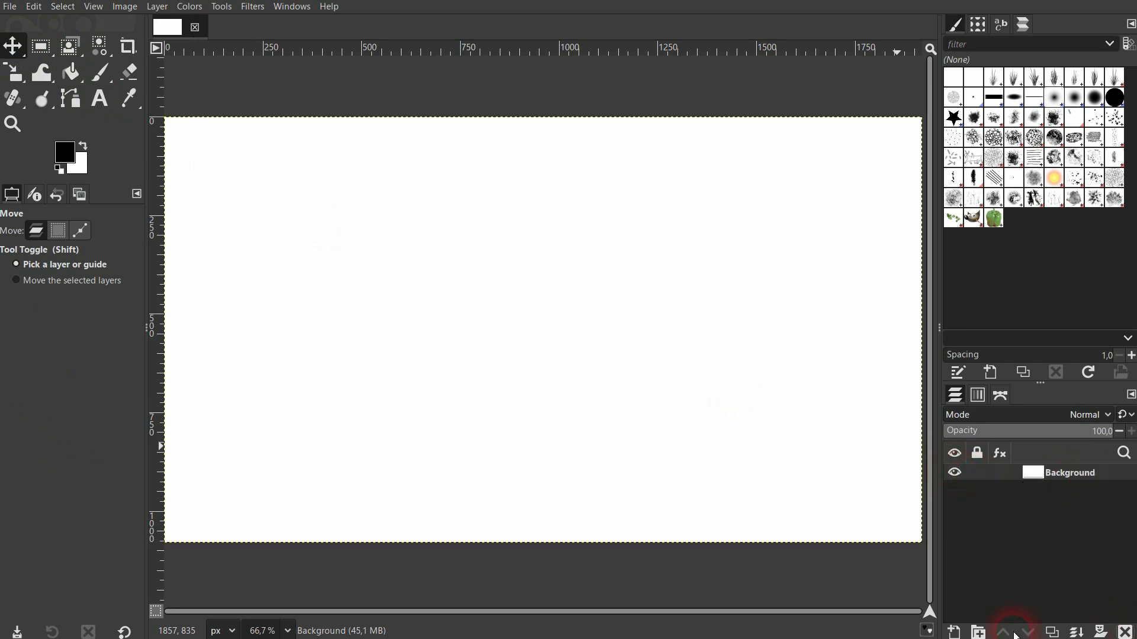
pyautogui.click(954, 632)
pyautogui.click(682, 496)
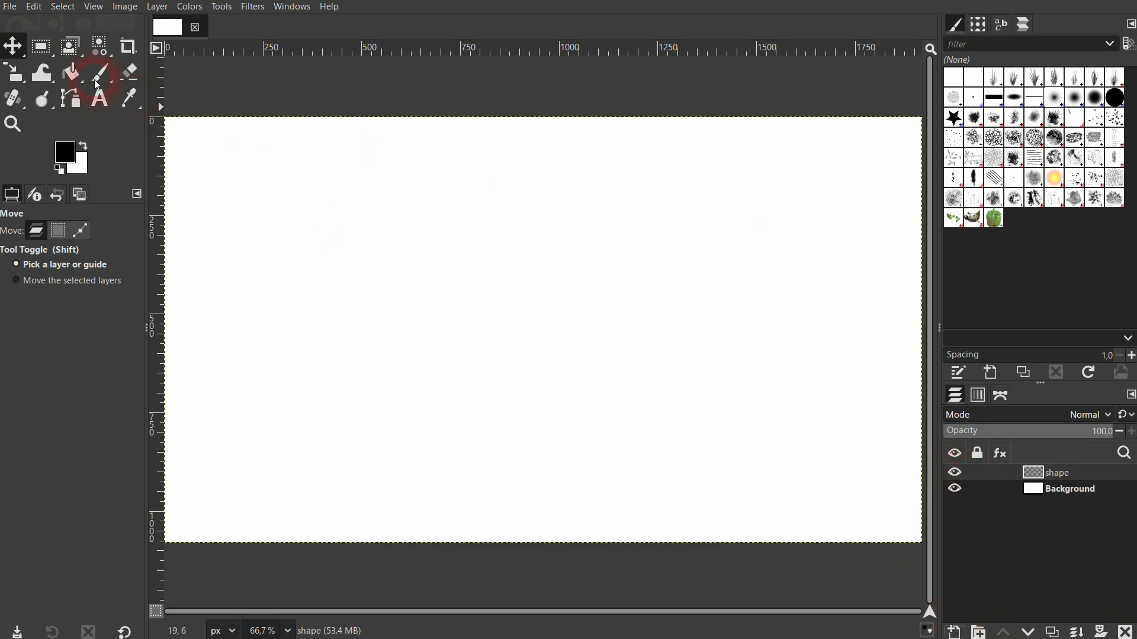
# Step: Make successive rectangle selections in Replace mode around the canvas, ending with one about 410 × 204 px below the centre
pyautogui.click(39, 49)
pyautogui.moveTo(343, 179); pyautogui.dragTo(512, 391)
pyautogui.moveTo(584, 236); pyautogui.dragTo(799, 451)
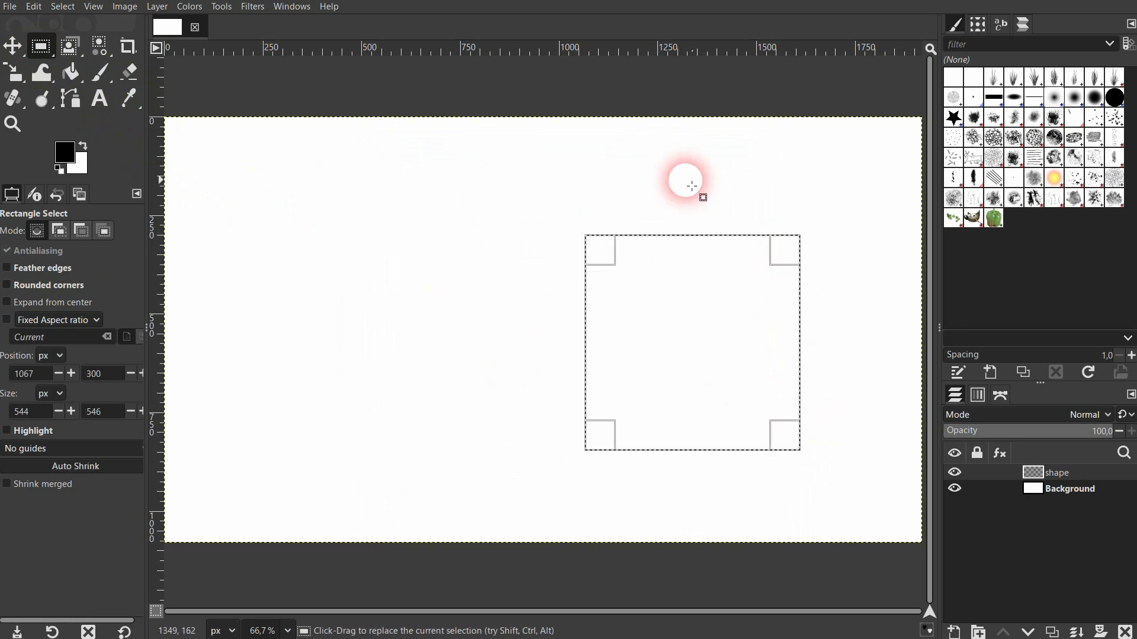
pyautogui.moveTo(462, 172); pyautogui.dragTo(306, 315)
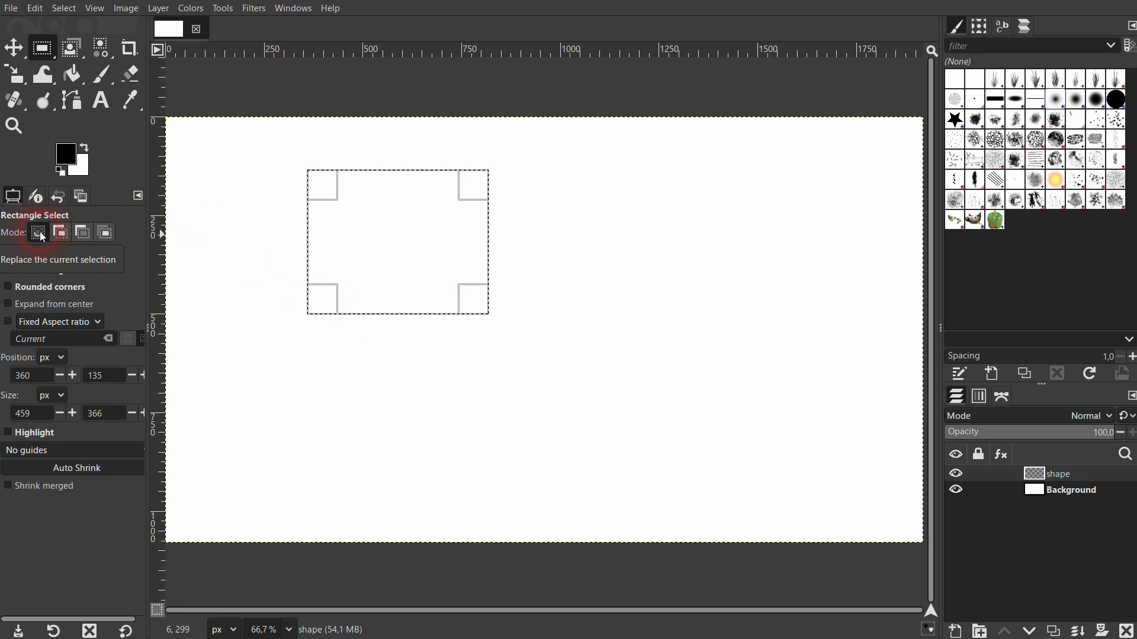
pyautogui.moveTo(580, 225); pyautogui.dragTo(714, 348)
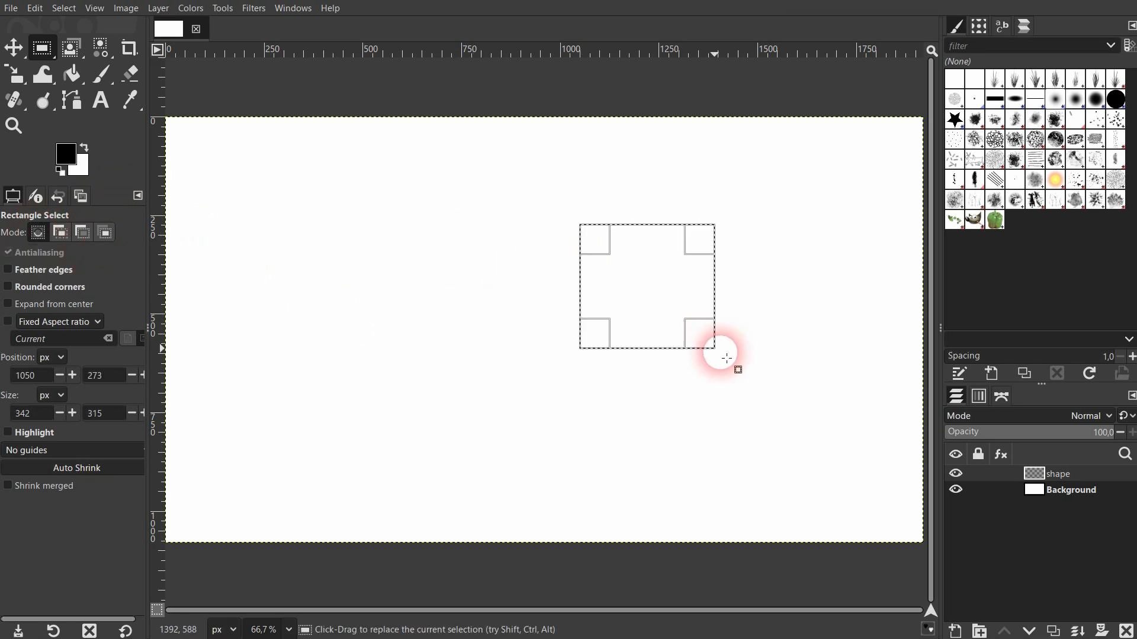
pyautogui.moveTo(536, 437); pyautogui.dragTo(697, 357)
# Step: Replace the rectangle with ellipse selections, ending with one about 315 × 328 px near the canvas's upper-right corner
pyautogui.rightClick(50, 54)
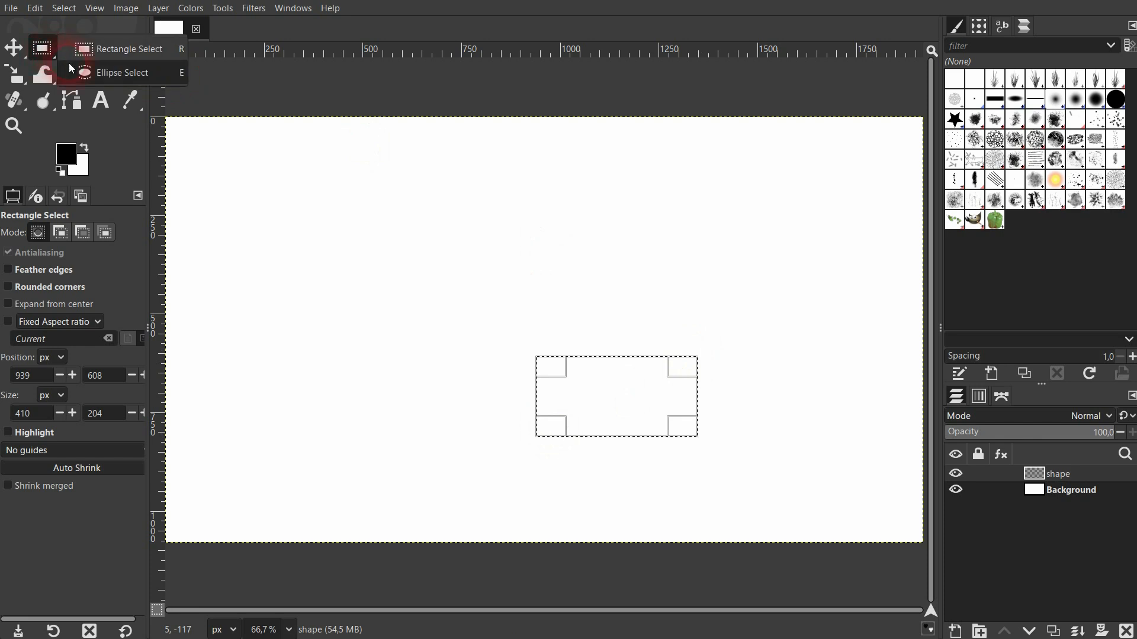
pyautogui.click(102, 76)
pyautogui.moveTo(408, 244); pyautogui.dragTo(577, 350)
pyautogui.moveTo(734, 298); pyautogui.dragTo(858, 168)
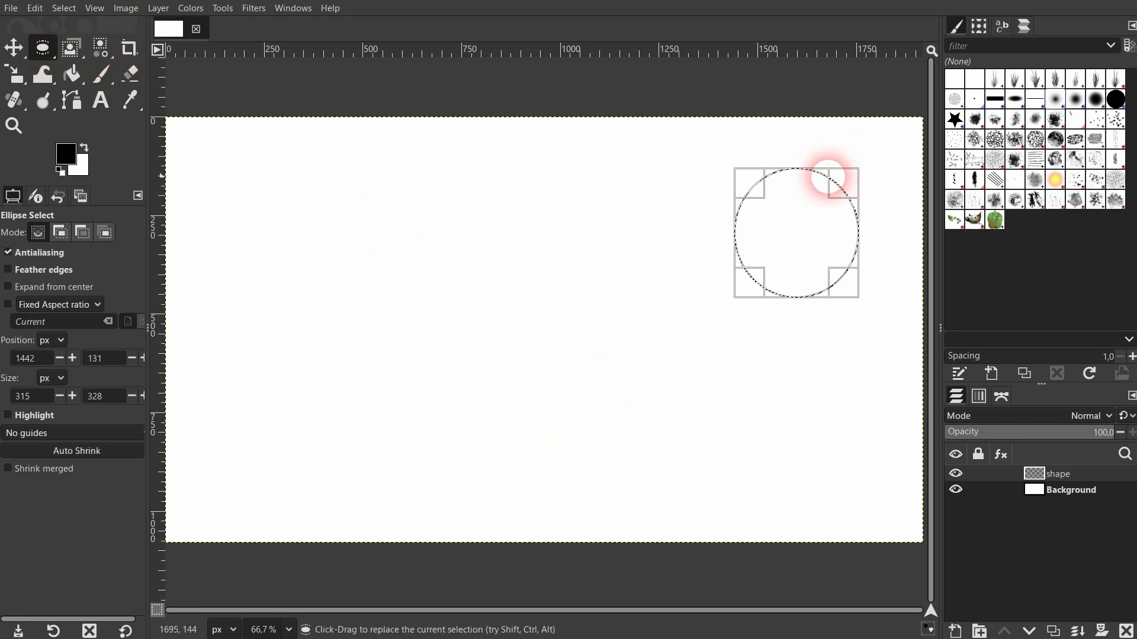
# Step: Make a rectangle selection about 707 × 476 px and add three overlapping rectangles at its upper-left corner, lower edge and right edge
pyautogui.rightClick(42, 51)
pyautogui.click(98, 53)
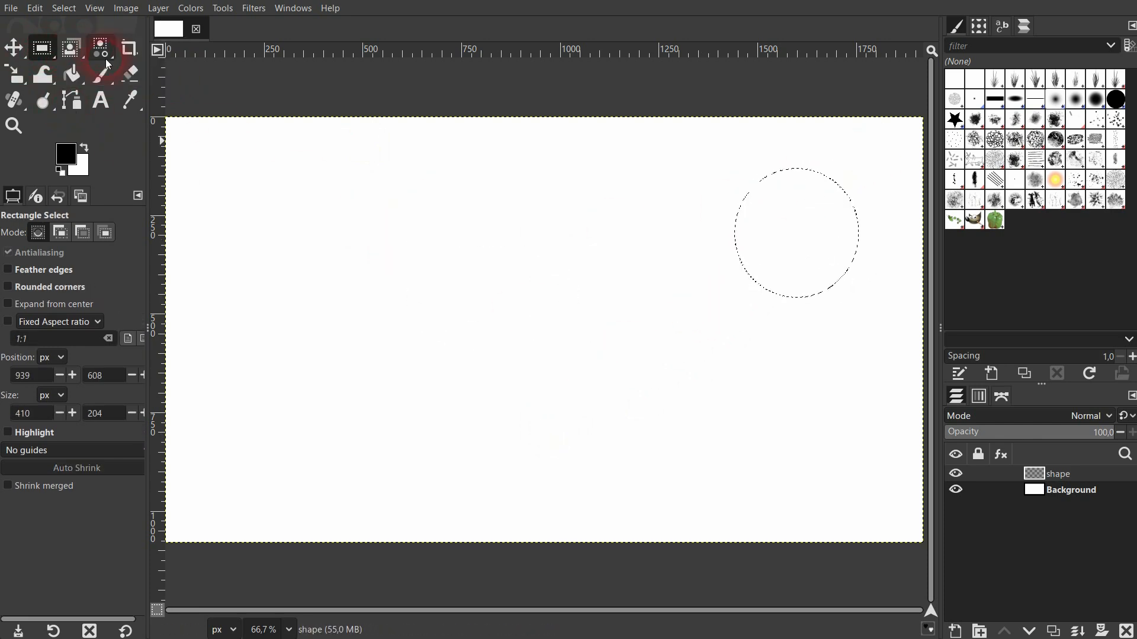
pyautogui.moveTo(366, 215); pyautogui.dragTo(645, 400)
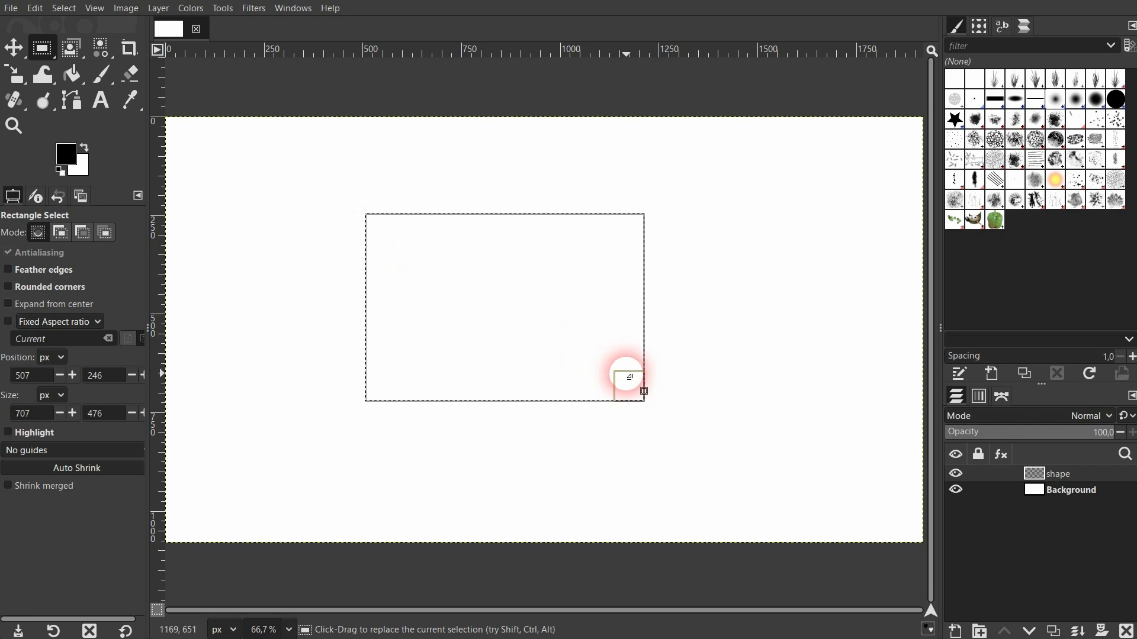
pyautogui.click(60, 234)
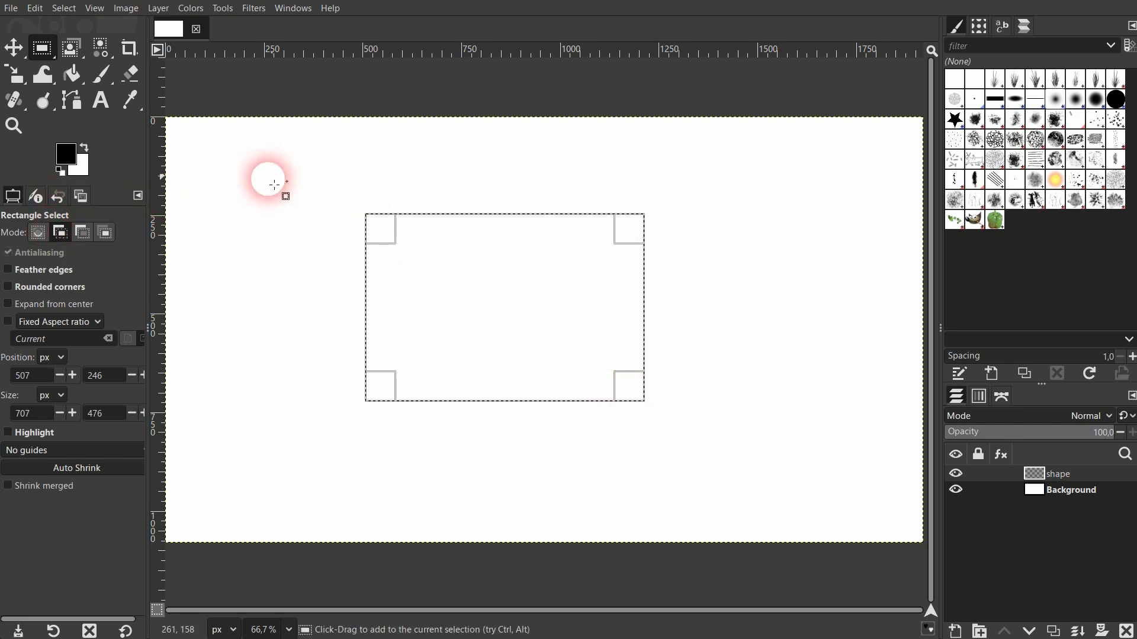
pyautogui.moveTo(277, 160); pyautogui.dragTo(399, 241)
pyautogui.moveTo(403, 496); pyautogui.dragTo(562, 366)
pyautogui.moveTo(744, 267); pyautogui.dragTo(621, 322)
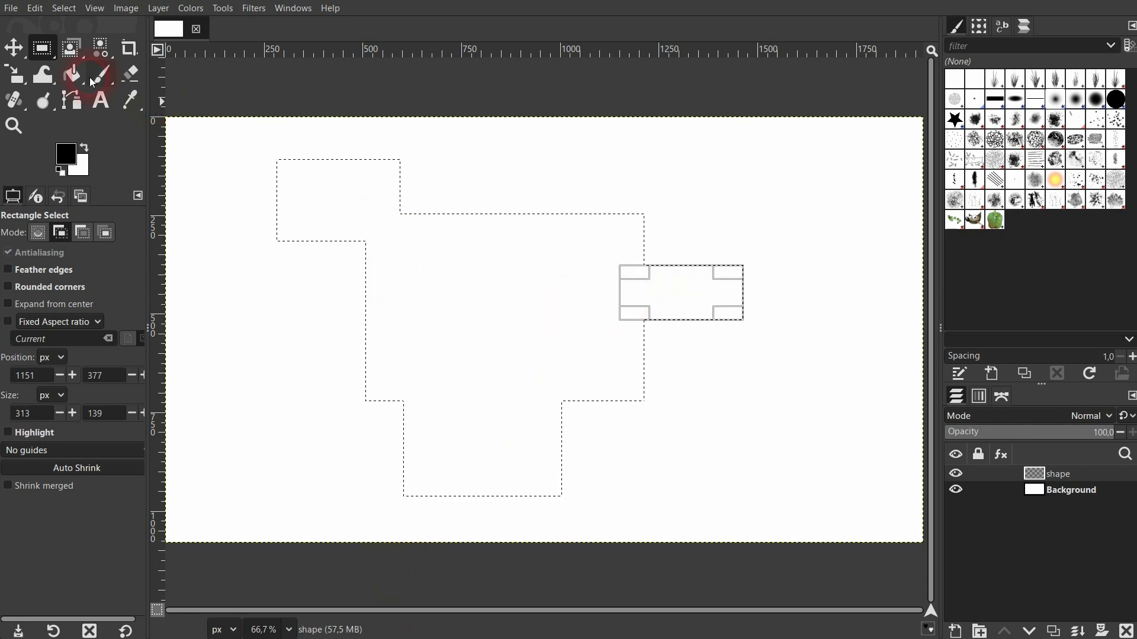
# Step: Replace the selection with an ellipse about 333 × 207 px and add three more overlapping ellipses, the last about 129 × 338 px
pyautogui.moveTo(45, 54); pyautogui.dragTo(113, 68)
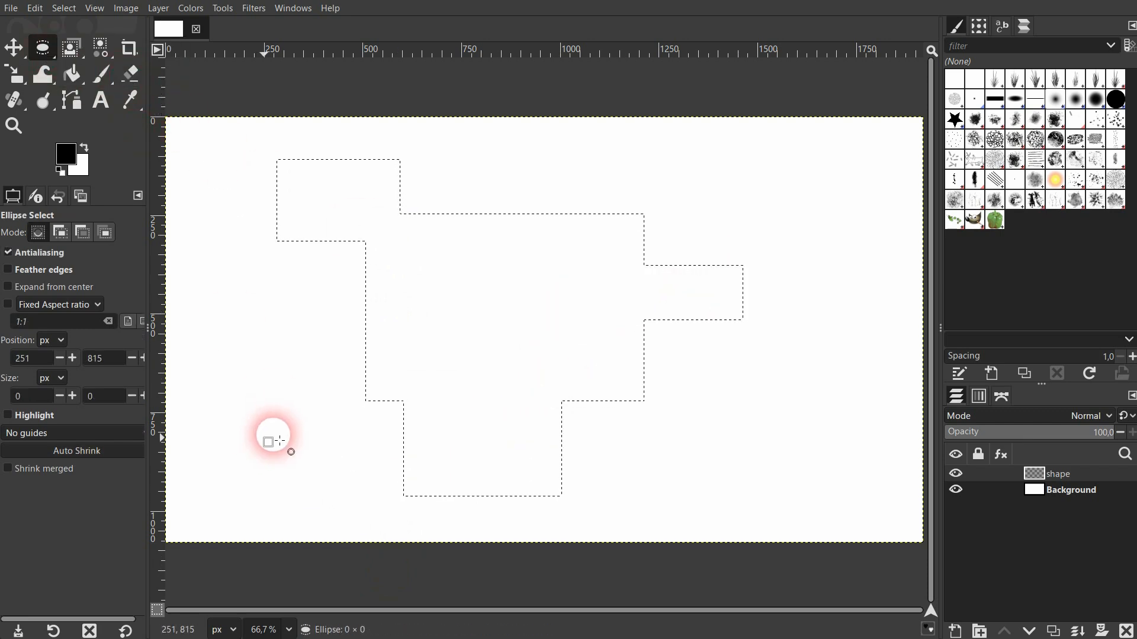
pyautogui.moveTo(266, 439); pyautogui.dragTo(396, 357)
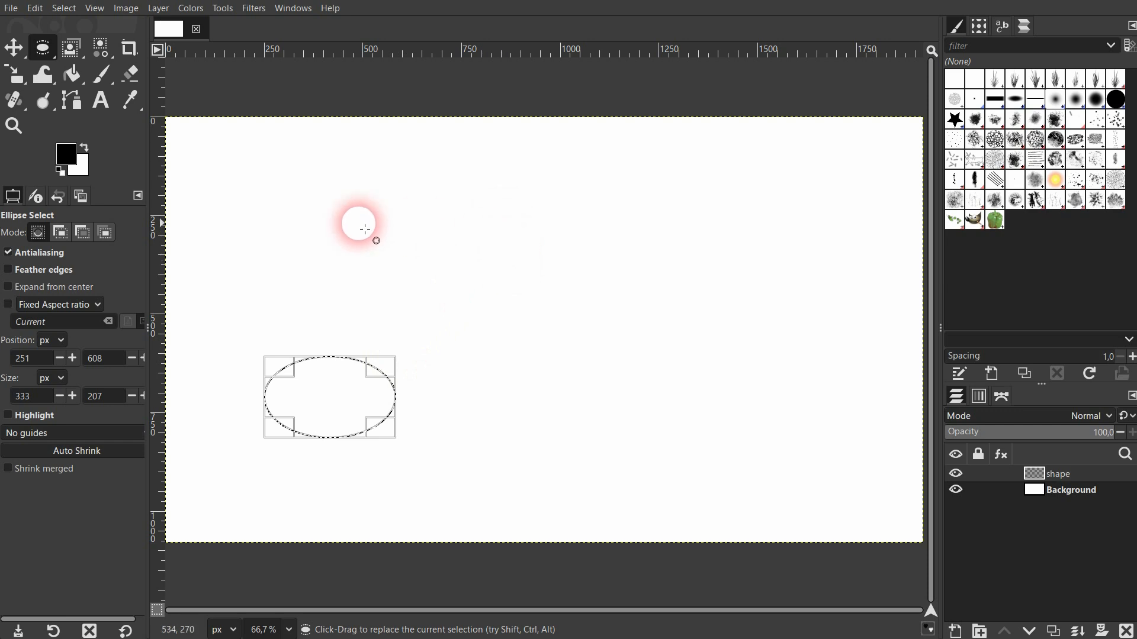
pyautogui.click(60, 233)
pyautogui.moveTo(300, 253); pyautogui.dragTo(449, 389)
pyautogui.click(602, 225)
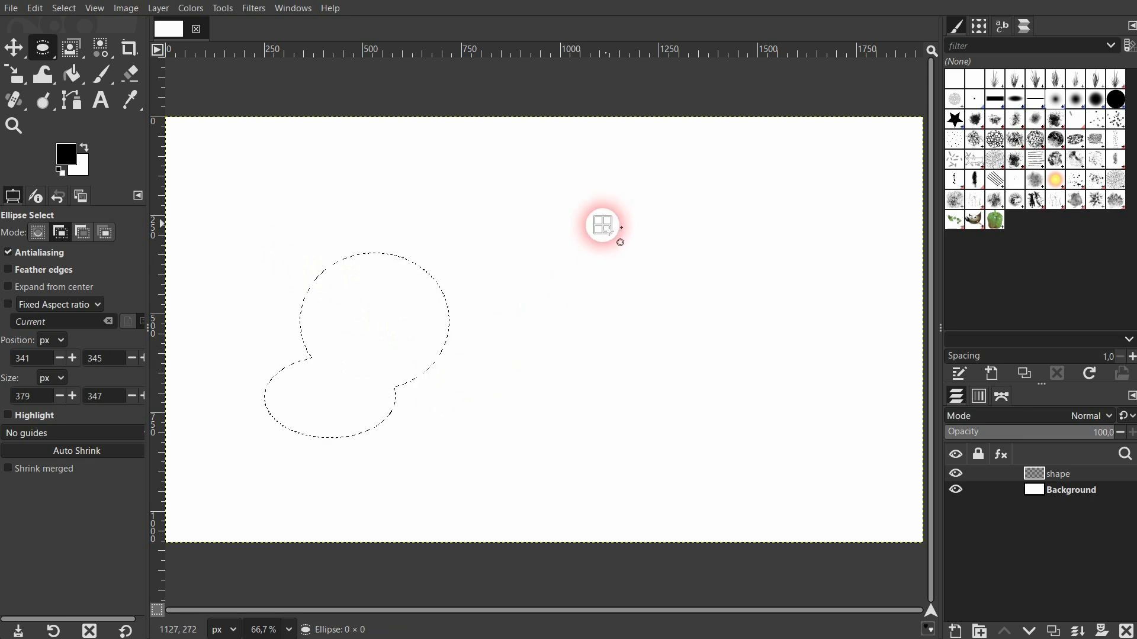
pyautogui.moveTo(603, 225); pyautogui.dragTo(401, 347)
pyautogui.moveTo(513, 444); pyautogui.dragTo(565, 310)
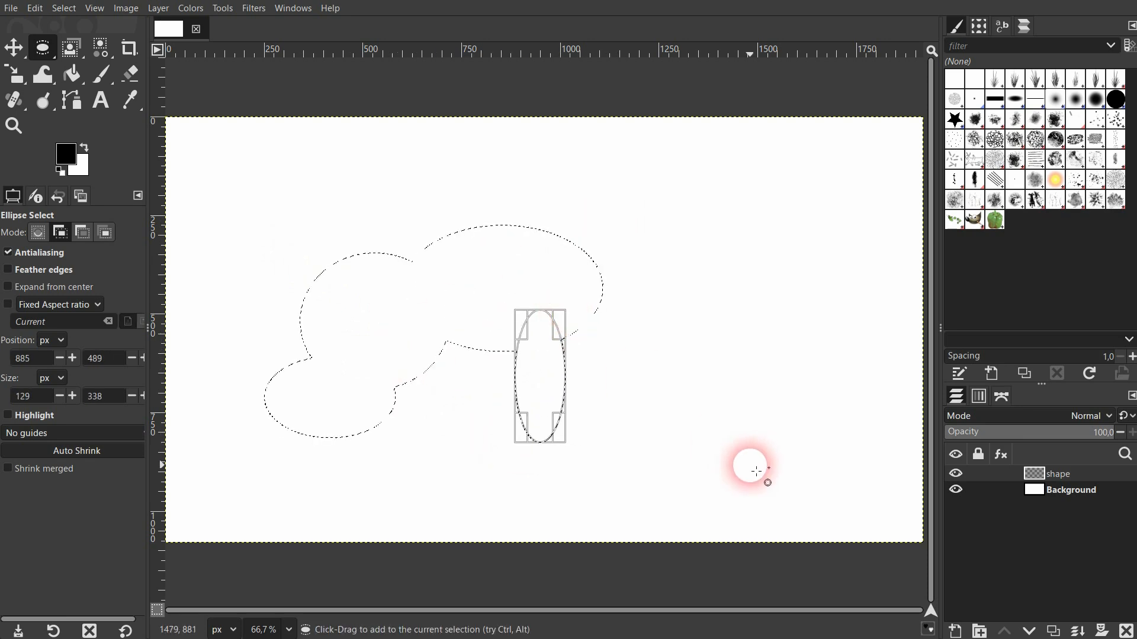
# Step: Add a narrow upright rectangle above the ellipses and a rectangle about 407 × 165 px on their right to the selection
pyautogui.click(43, 48)
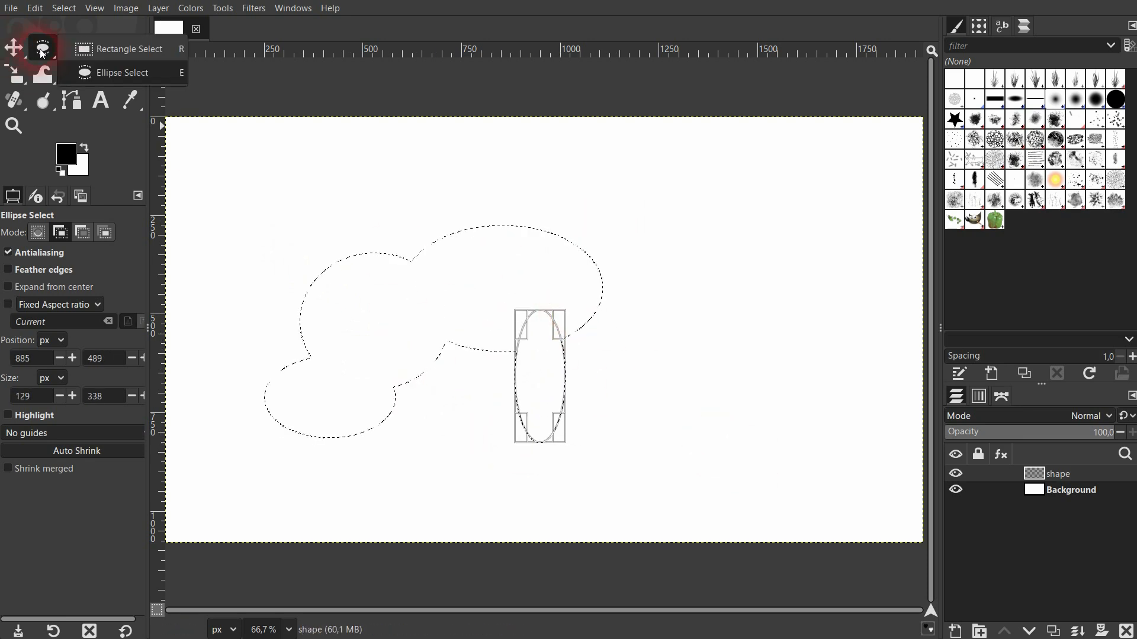
pyautogui.click(108, 51)
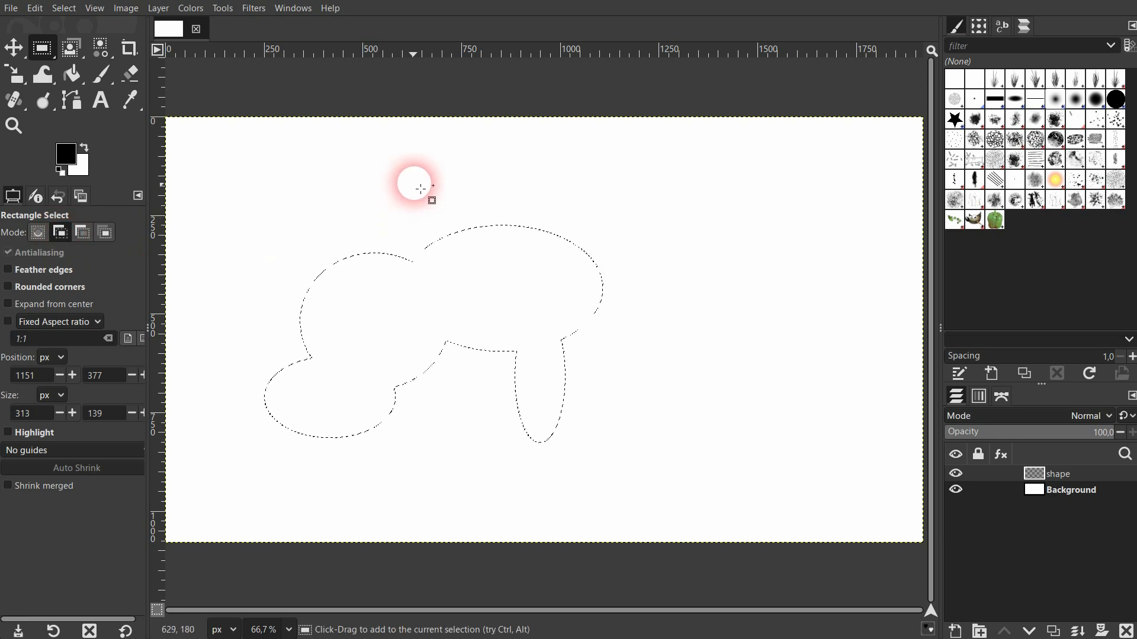
pyautogui.moveTo(433, 182); pyautogui.dragTo(466, 261)
pyautogui.moveTo(558, 276); pyautogui.dragTo(719, 341)
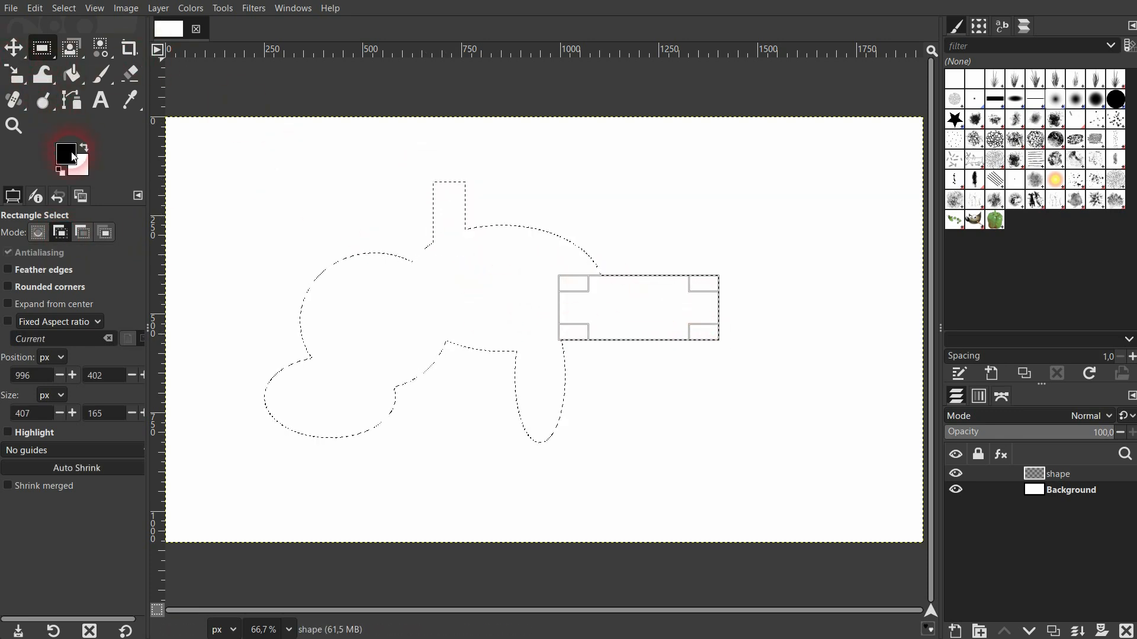
# Step: Fill the combined ellipse and rectangle selection with black and clear the selection
pyautogui.click(74, 75)
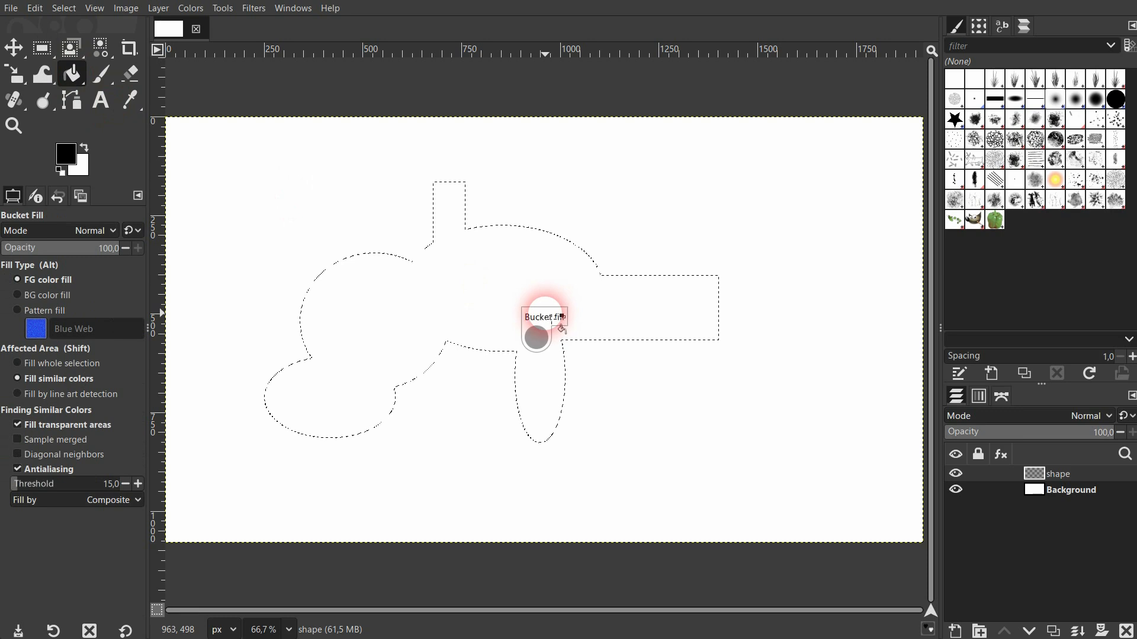
pyautogui.click(546, 314)
pyautogui.click(64, 8)
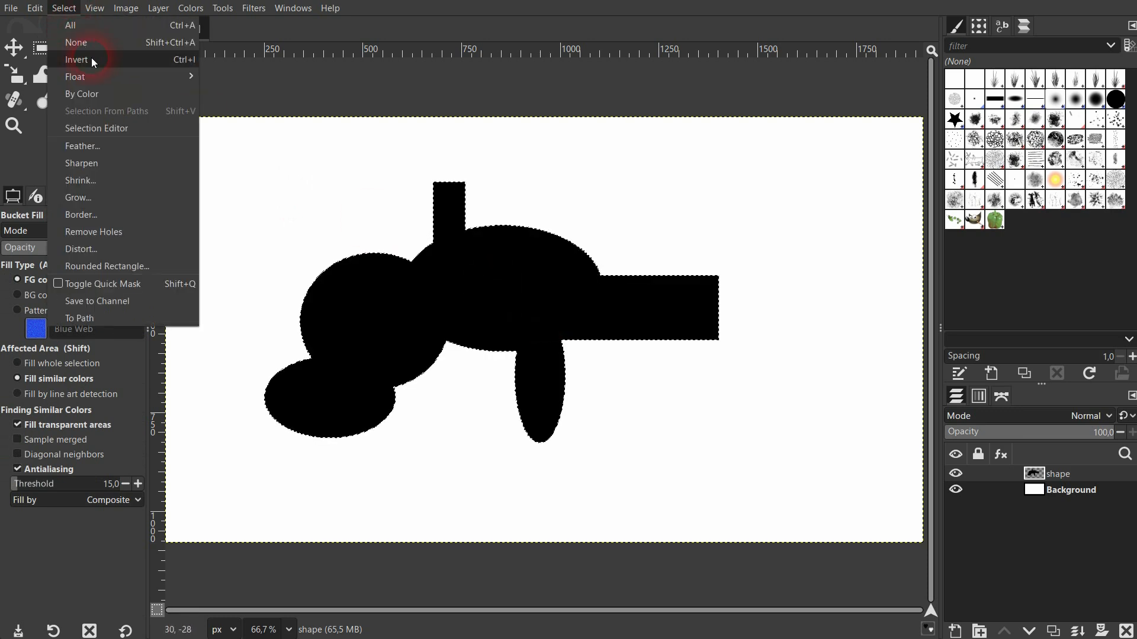
pyautogui.click(87, 41)
pyautogui.click(571, 335)
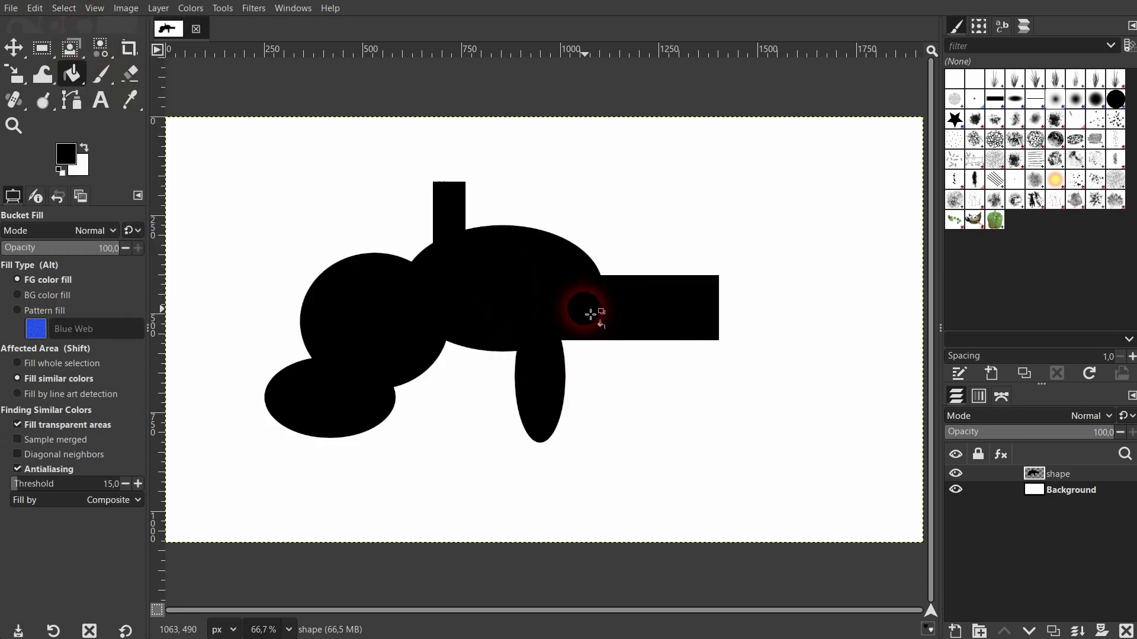
# Step: Replace the filled layer with a new transparent layer named shape and make a rectangle selection about 717 × 493 px
pyautogui.click(955, 631)
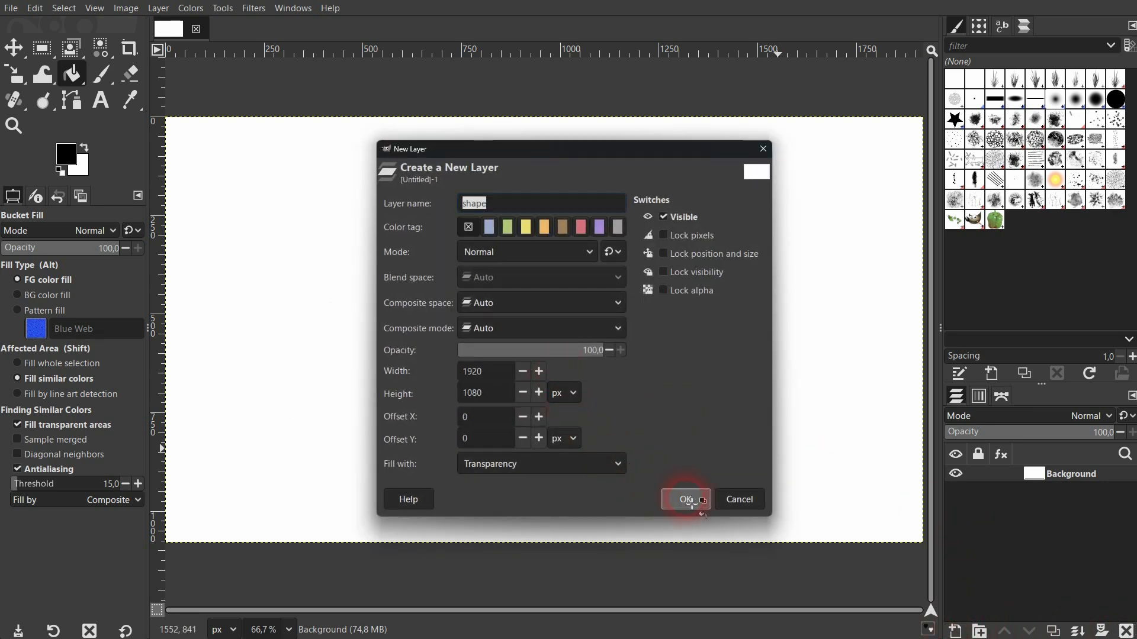
pyautogui.click(687, 501)
pyautogui.click(42, 48)
pyautogui.moveTo(400, 216); pyautogui.dragTo(682, 409)
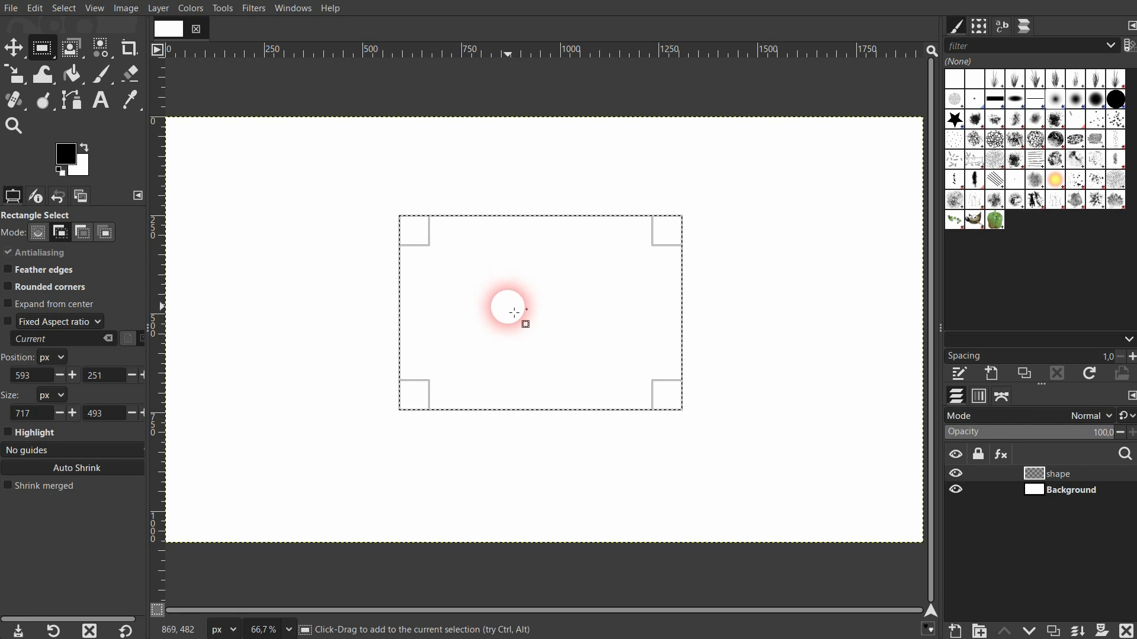
# Step: Move the rectangle selection to about 633, 287 px and subtract a rectangle about 698 × 178 px from its right side
pyautogui.click(82, 235)
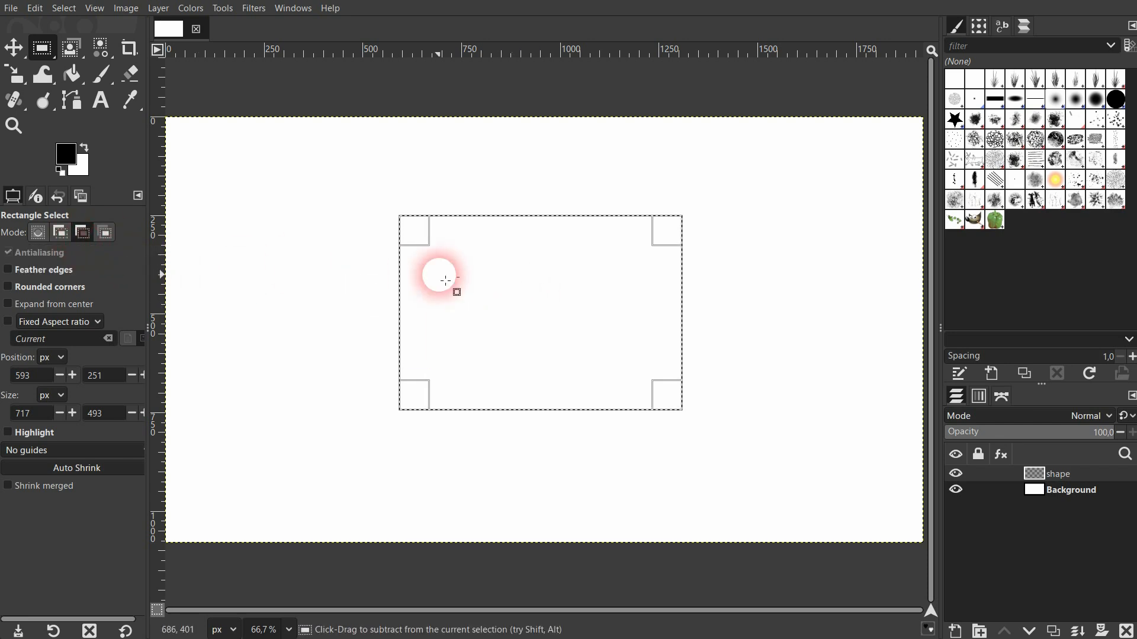
pyautogui.moveTo(507, 282); pyautogui.dragTo(535, 310)
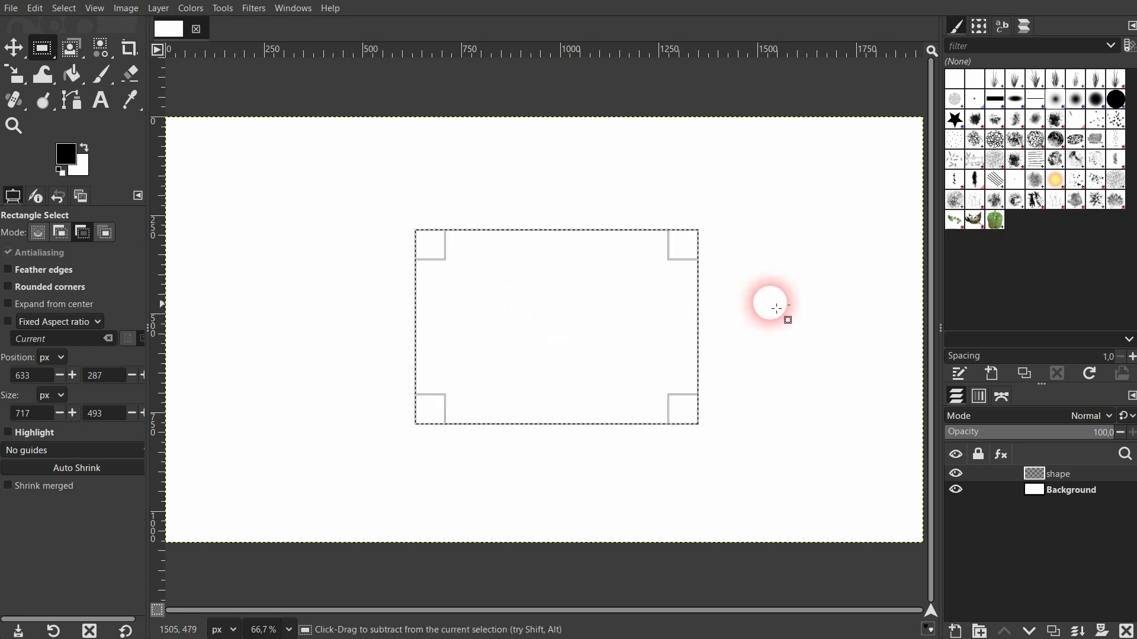
pyautogui.moveTo(806, 291); pyautogui.dragTo(627, 353)
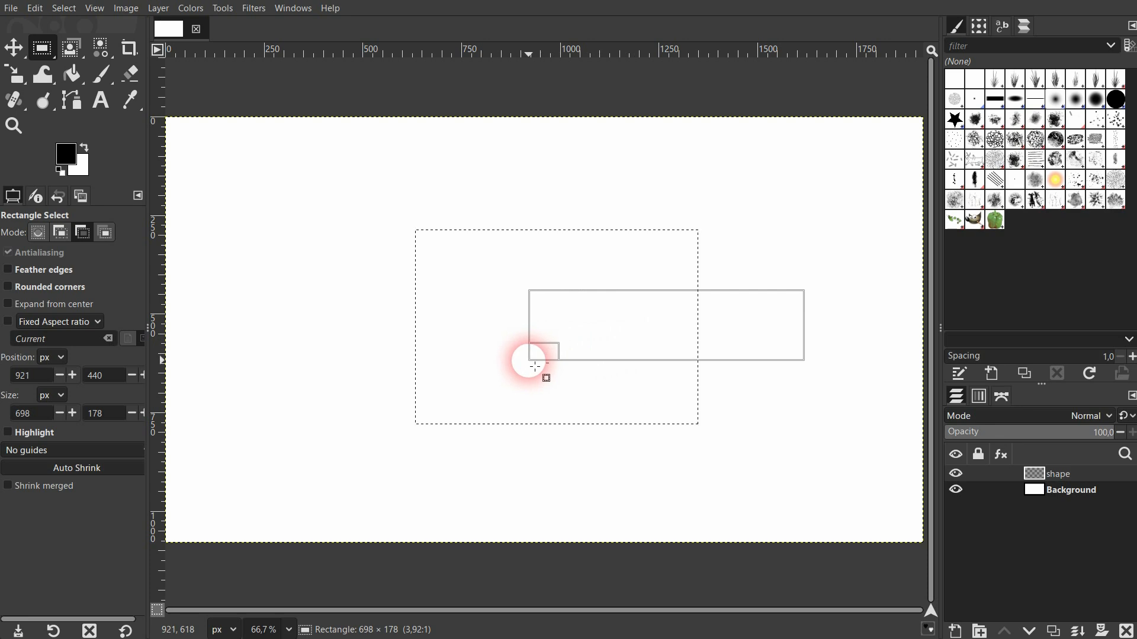
pyautogui.moveTo(534, 366); pyautogui.dragTo(535, 366)
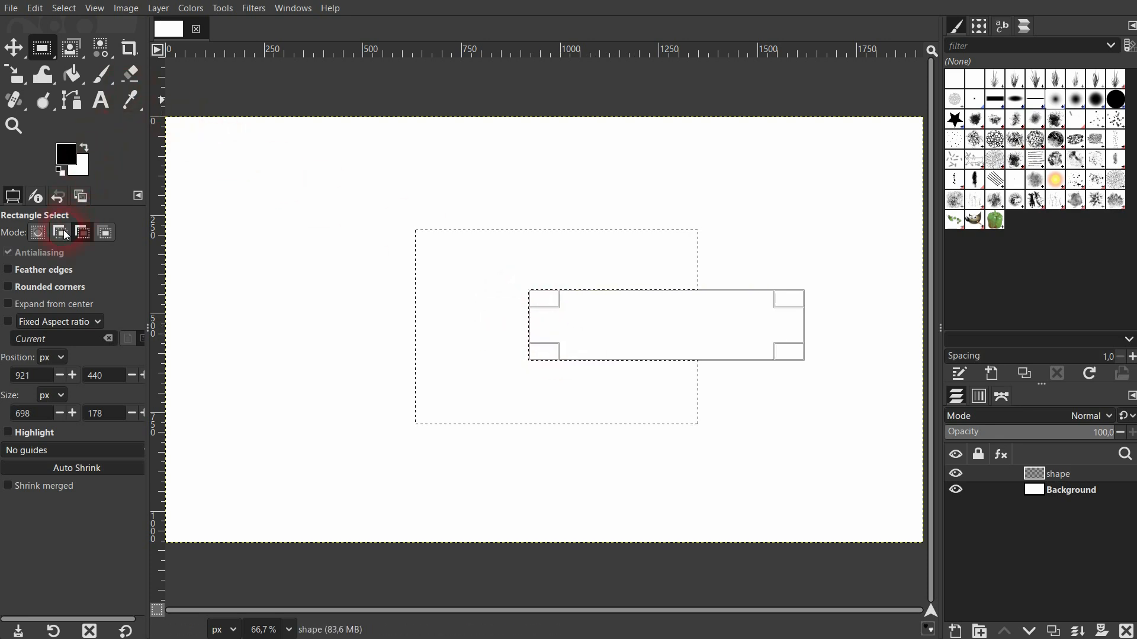
pyautogui.click(81, 148)
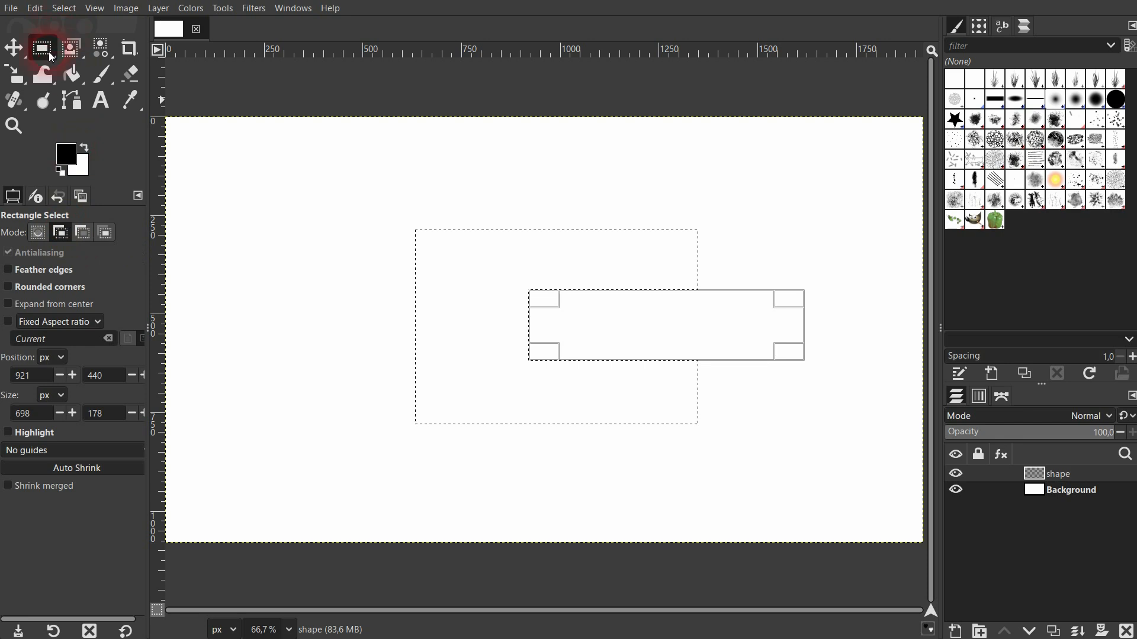
# Step: Add an upright rectangle about 299 × 613 px over the right side of the notched rectangle selection
pyautogui.moveTo(634, 197); pyautogui.dragTo(753, 439)
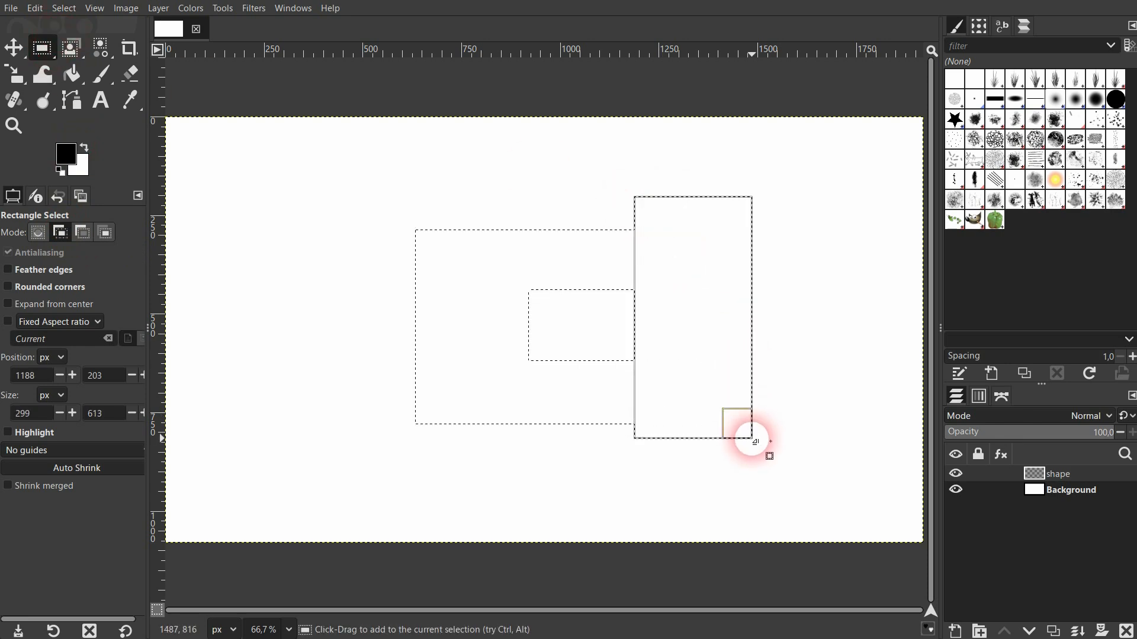
pyautogui.click(103, 64)
pyautogui.click(14, 48)
pyautogui.moveTo(436, 326); pyautogui.dragTo(443, 330)
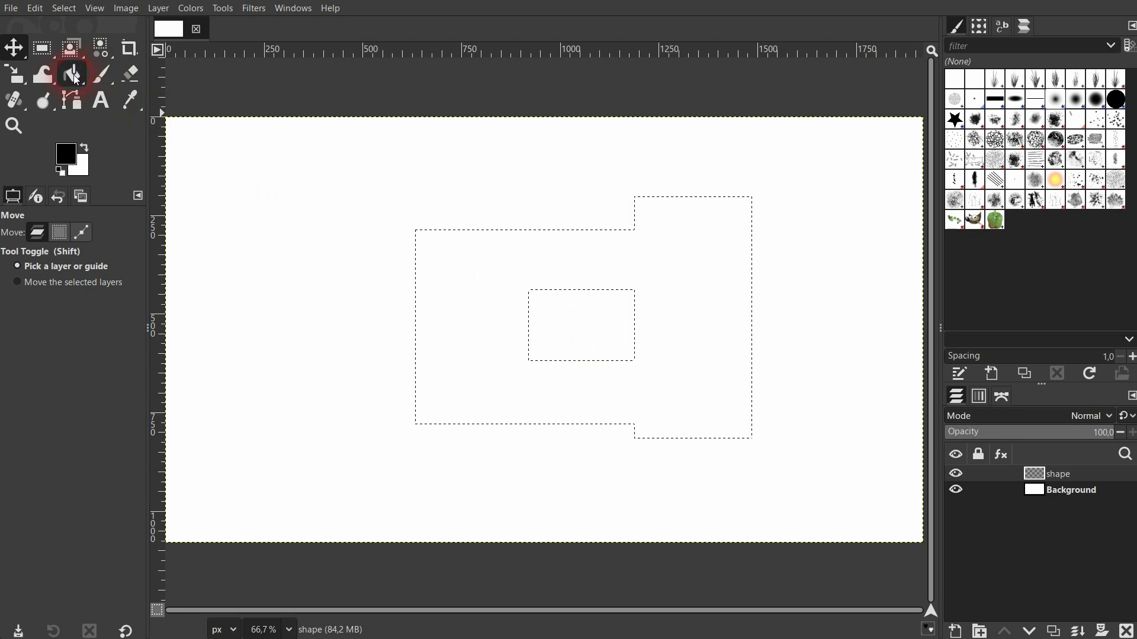
# Step: Fill the combined rectangle selection with black using Bucket Fill and clear the selection
pyautogui.click(73, 74)
pyautogui.click(687, 304)
pyautogui.click(683, 374)
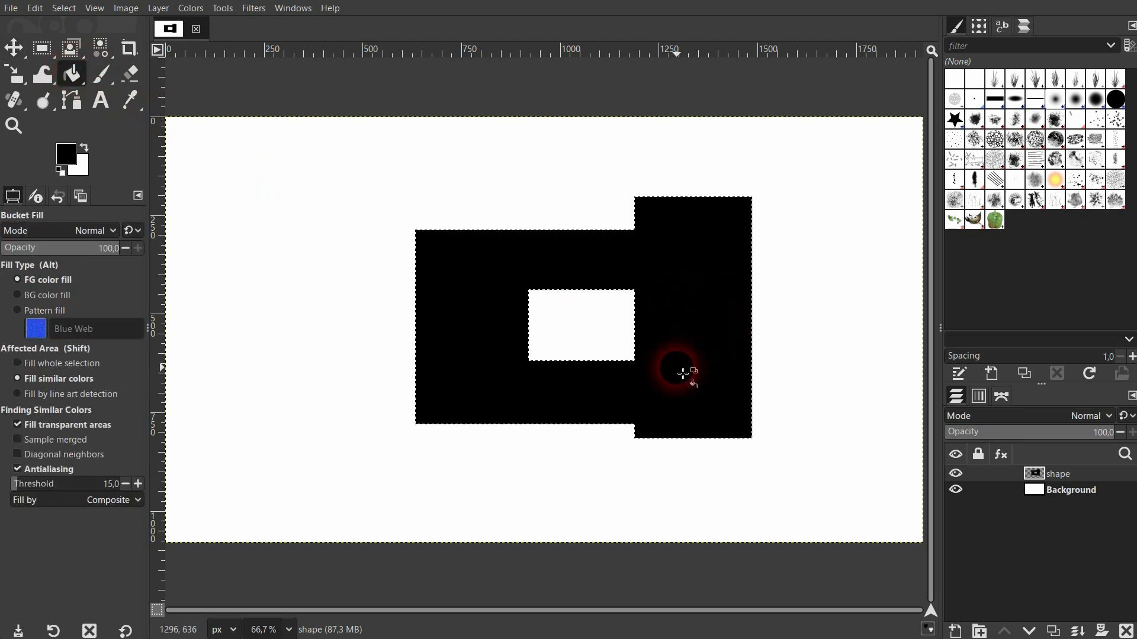
pyautogui.click(70, 8)
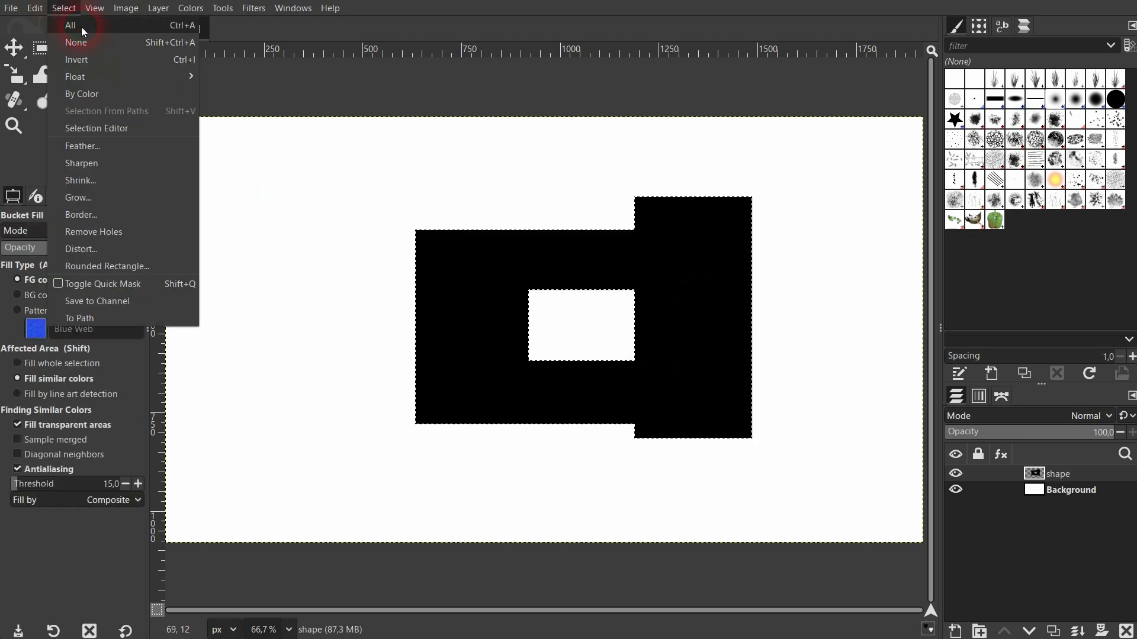
pyautogui.click(94, 45)
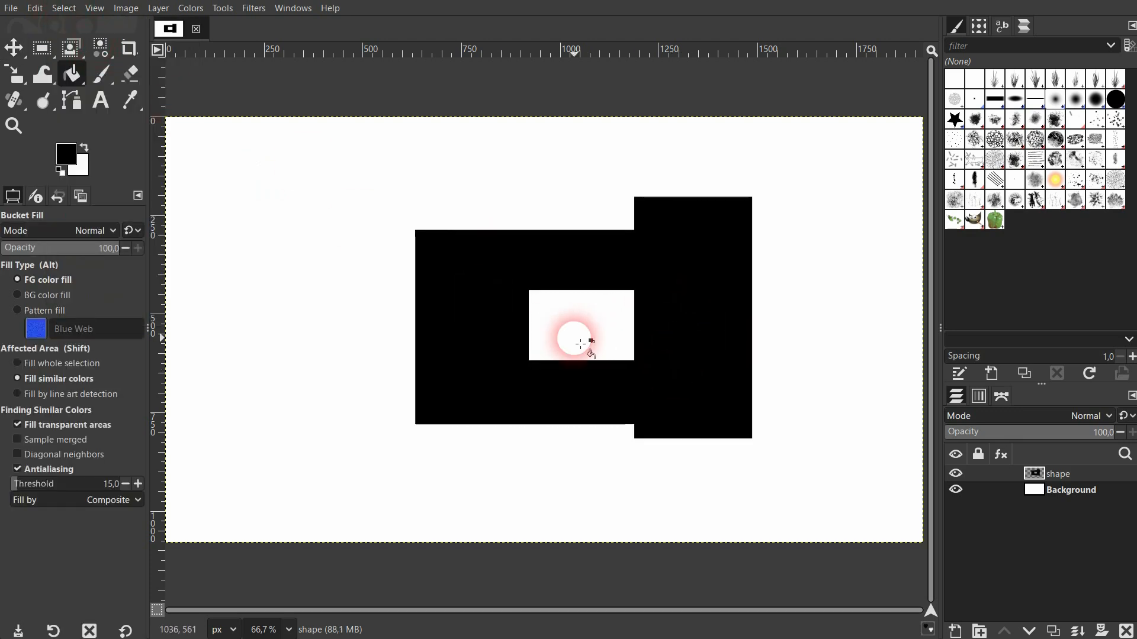
# Step: Replace the filled layer with a new transparent layer named shape and make a rectangle selection about 476 × 426 px
pyautogui.click(1126, 631)
pyautogui.click(961, 631)
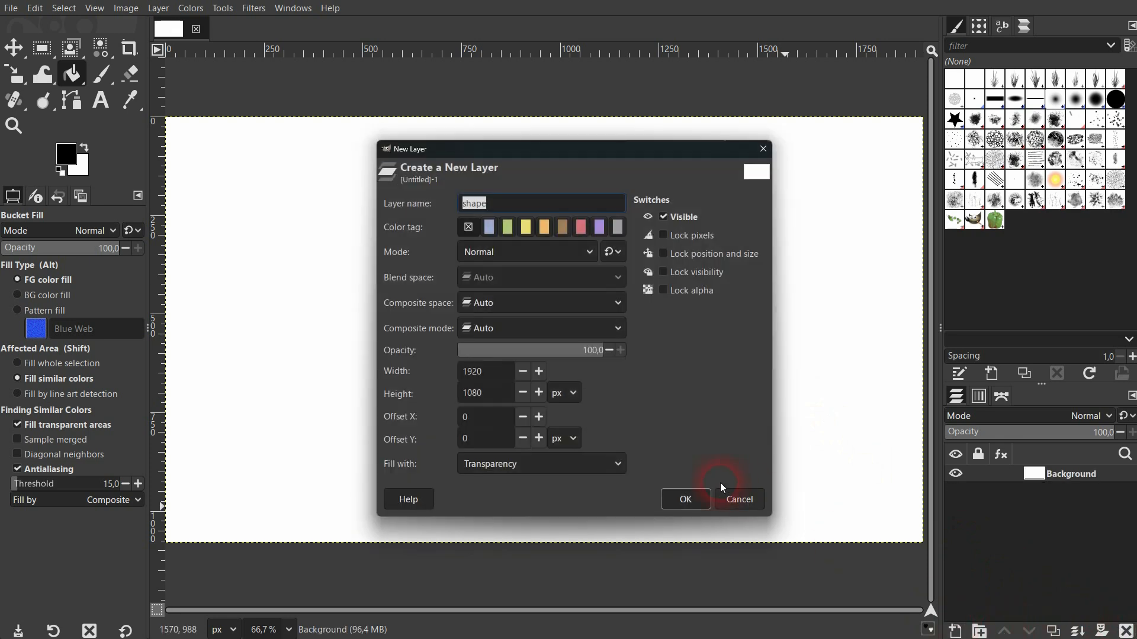
pyautogui.click(685, 499)
pyautogui.click(38, 56)
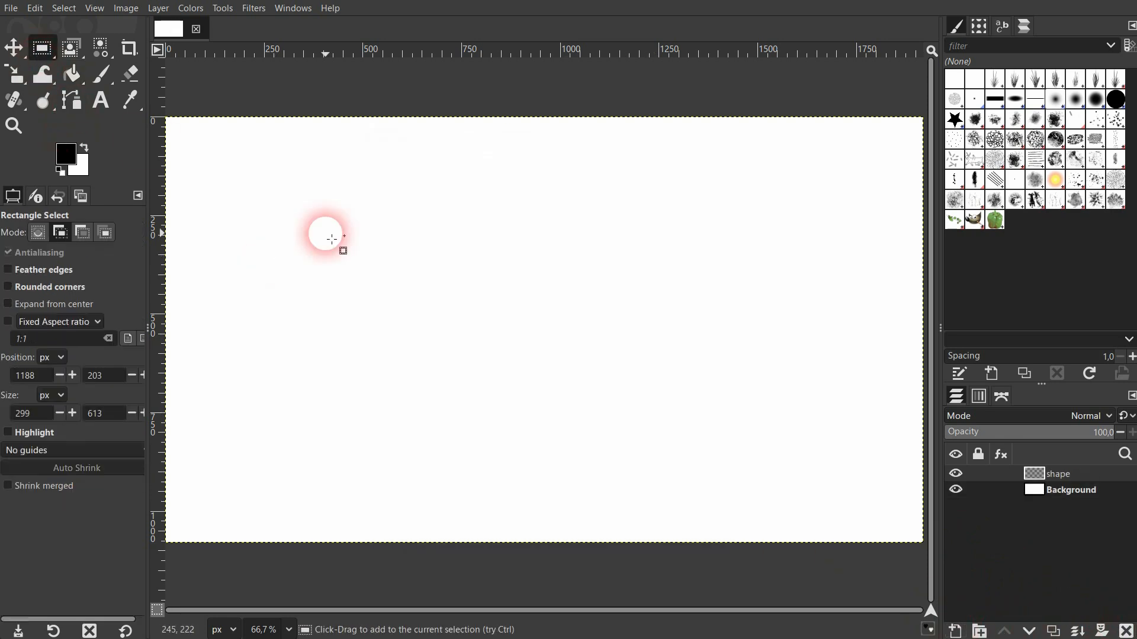
pyautogui.moveTo(413, 235); pyautogui.dragTo(600, 403)
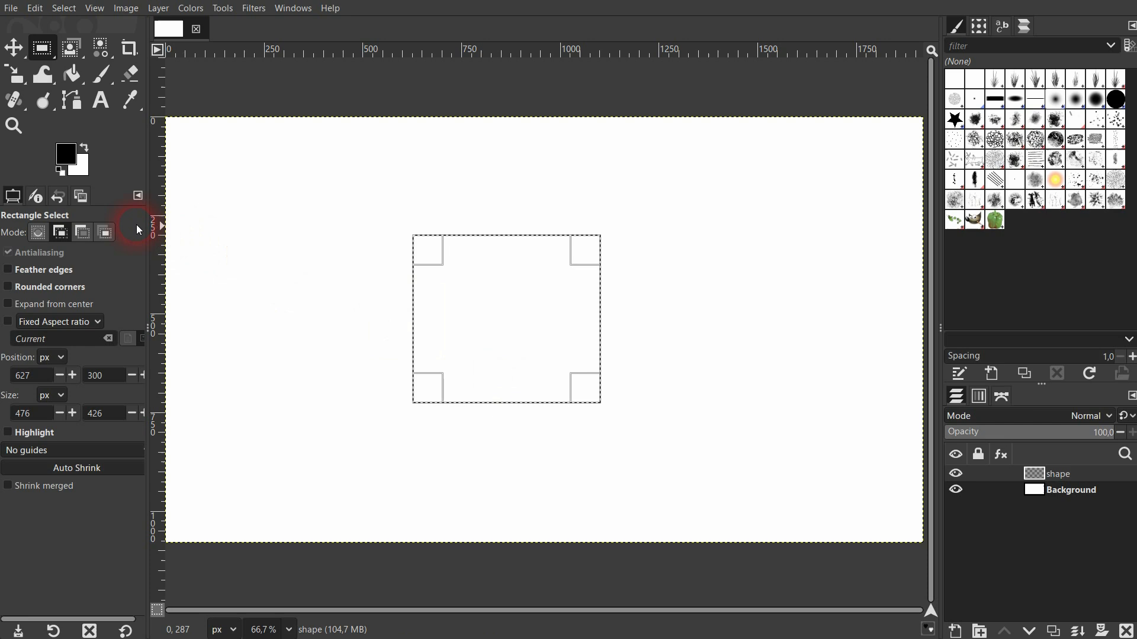
# Step: Subtract a rectangle from each of the selection's four sides, the left one about 460 × 168 px
pyautogui.click(83, 232)
pyautogui.moveTo(496, 196); pyautogui.dragTo(548, 275)
pyautogui.moveTo(492, 445); pyautogui.dragTo(549, 370)
pyautogui.moveTo(693, 308); pyautogui.dragTo(584, 342)
pyautogui.moveTo(307, 354); pyautogui.dragTo(488, 288)
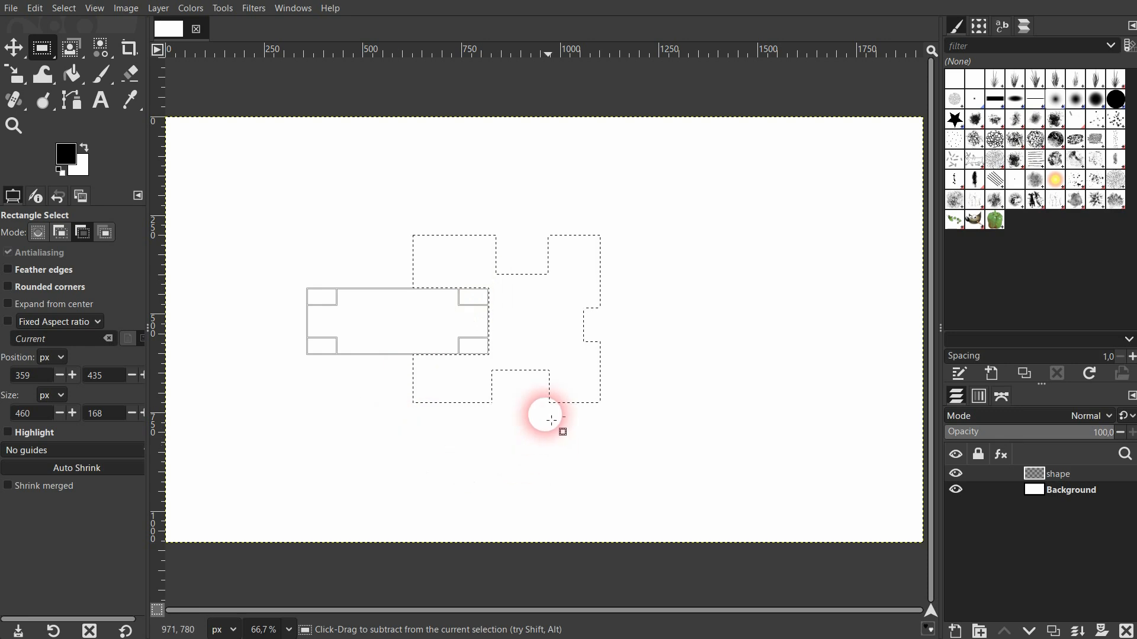
# Step: Subtract an ellipse from the selection's upper-left corner and one about 471 × 146 px from its lower right edge
pyautogui.moveTo(48, 52); pyautogui.dragTo(95, 72)
pyautogui.click(82, 236)
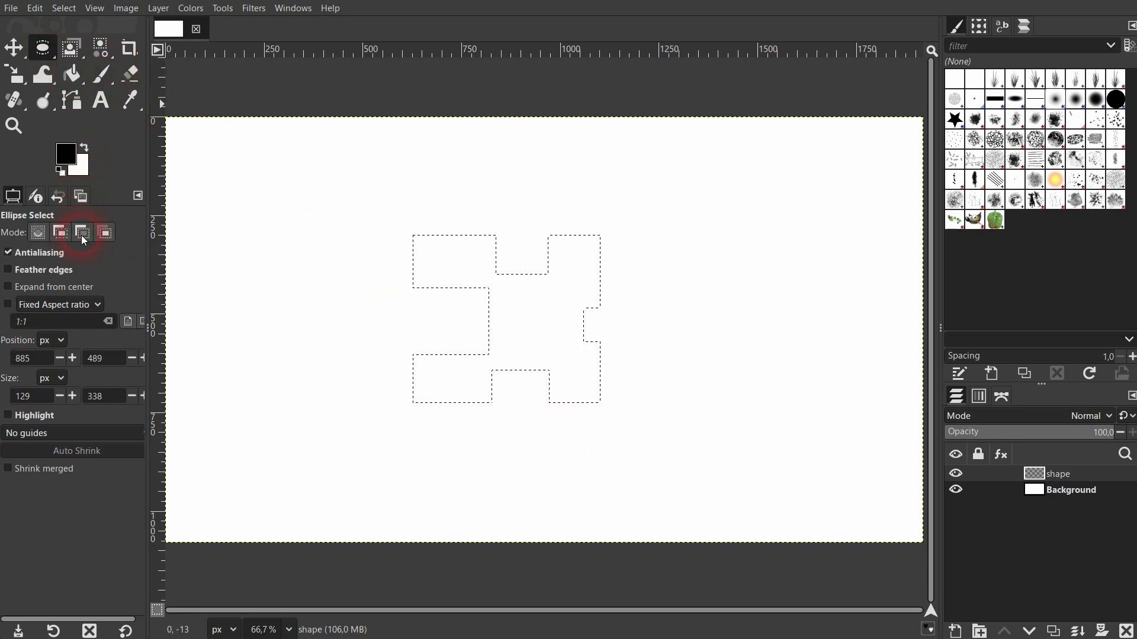
pyautogui.moveTo(372, 199); pyautogui.dragTo(453, 279)
pyautogui.moveTo(472, 424); pyautogui.dragTo(658, 367)
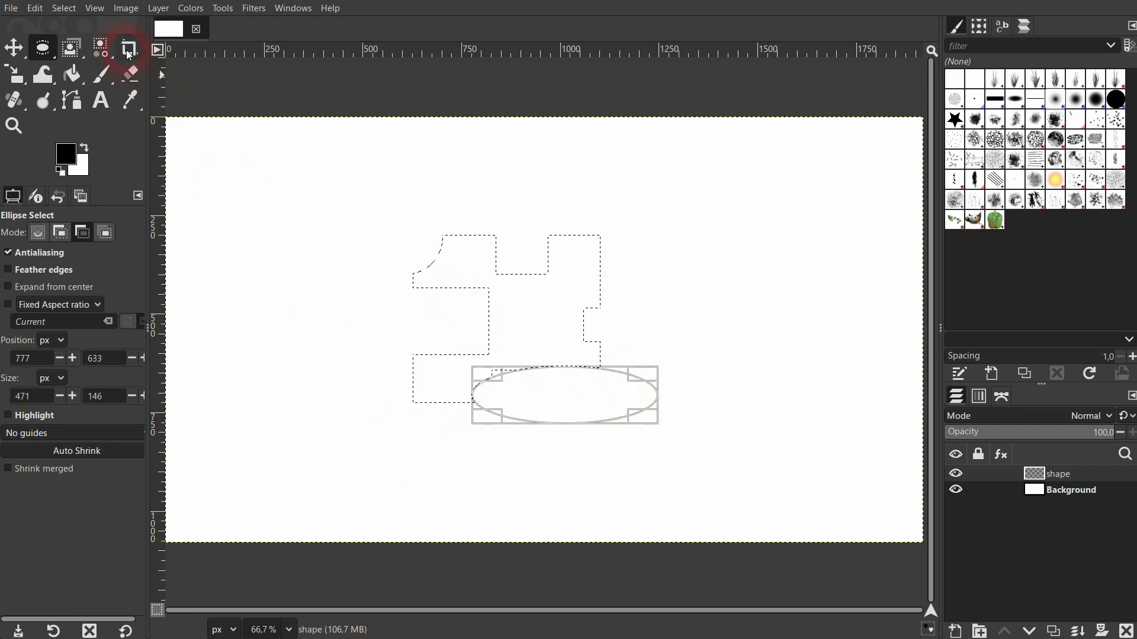
# Step: Fill the cut-out rectangle and ellipse selection with black and clear the selection
pyautogui.click(75, 72)
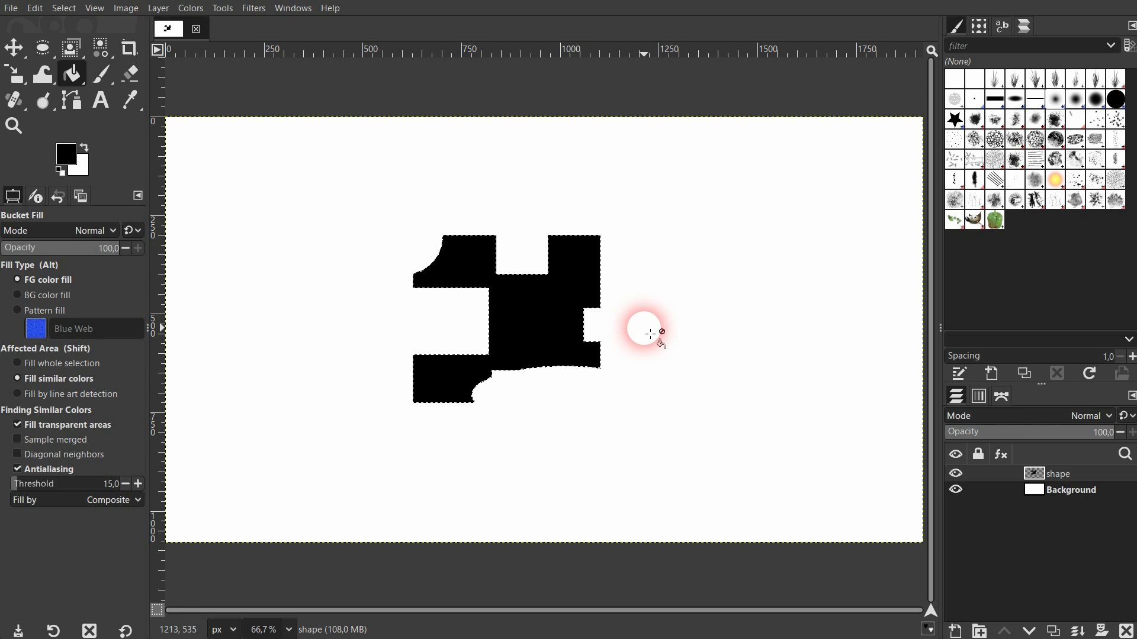
pyautogui.click(64, 8)
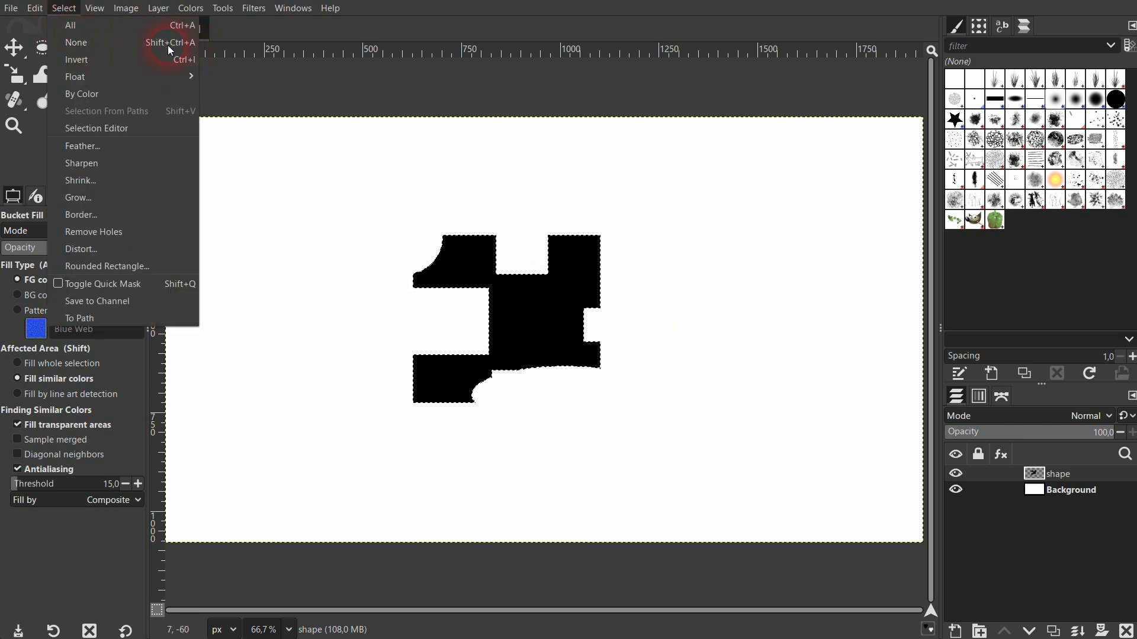
pyautogui.click(98, 47)
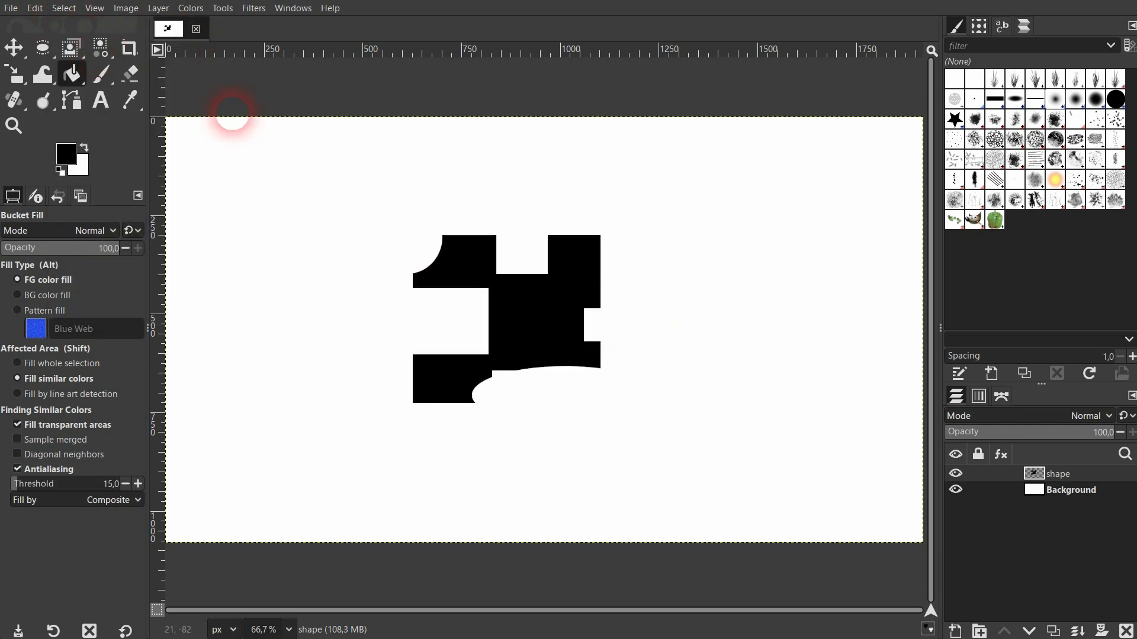
# Step: Delete the filled layer and create a new 1920 × 1080 px transparent layer named shape
pyautogui.click(1126, 631)
pyautogui.click(956, 631)
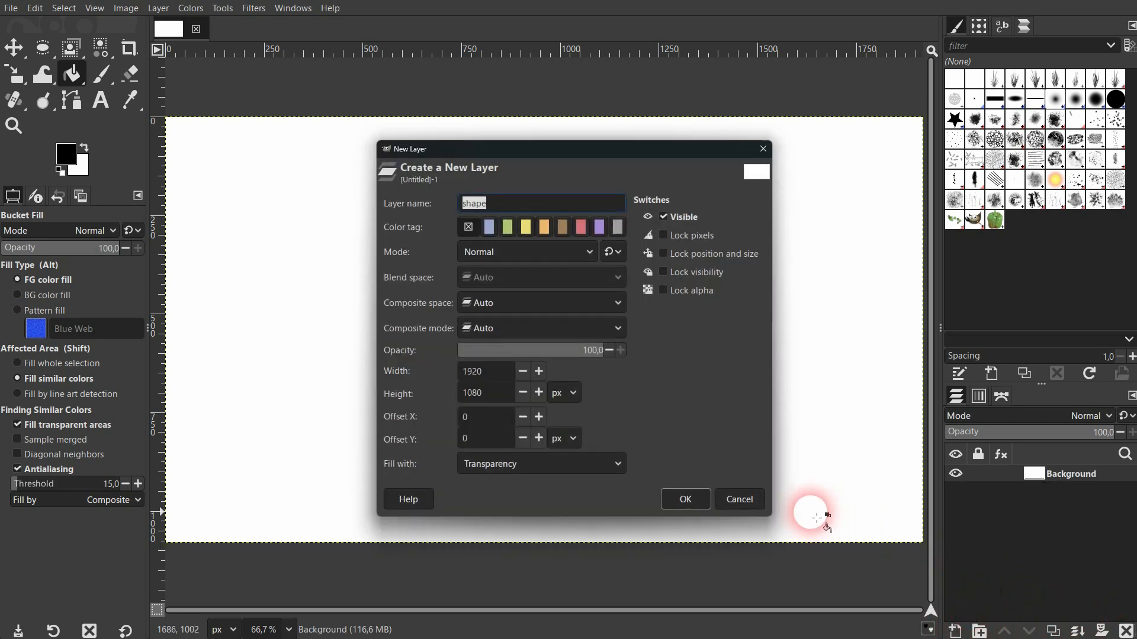
pyautogui.click(683, 499)
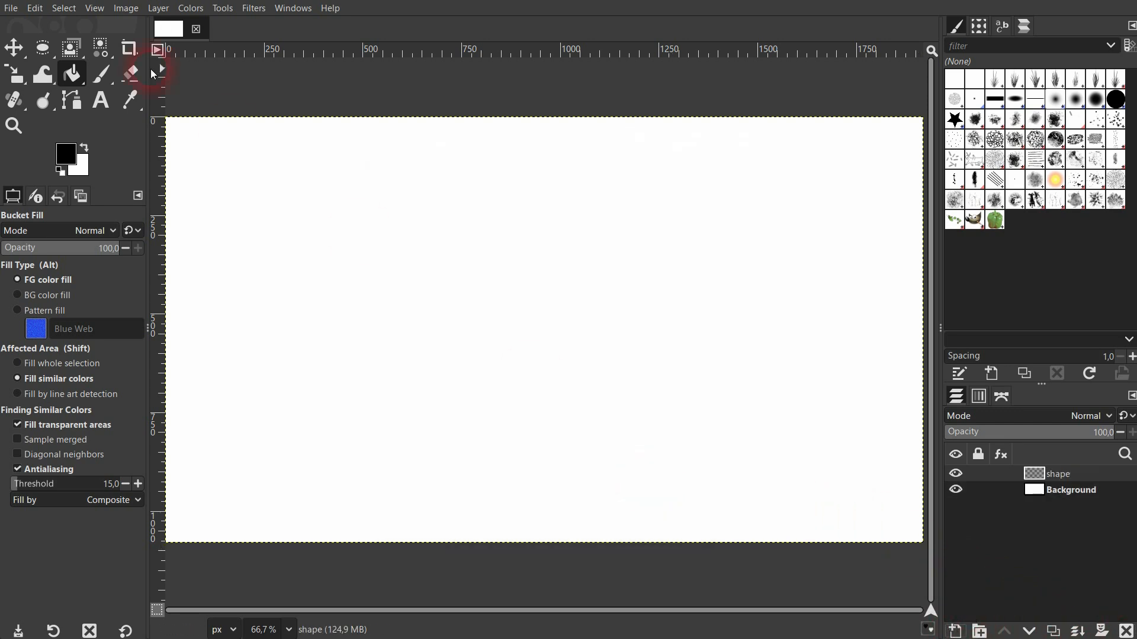
# Step: Make a rectangle selection about 756 × 561 px in Replace mode and clear it again
pyautogui.moveTo(59, 49)
pyautogui.click(107, 46)
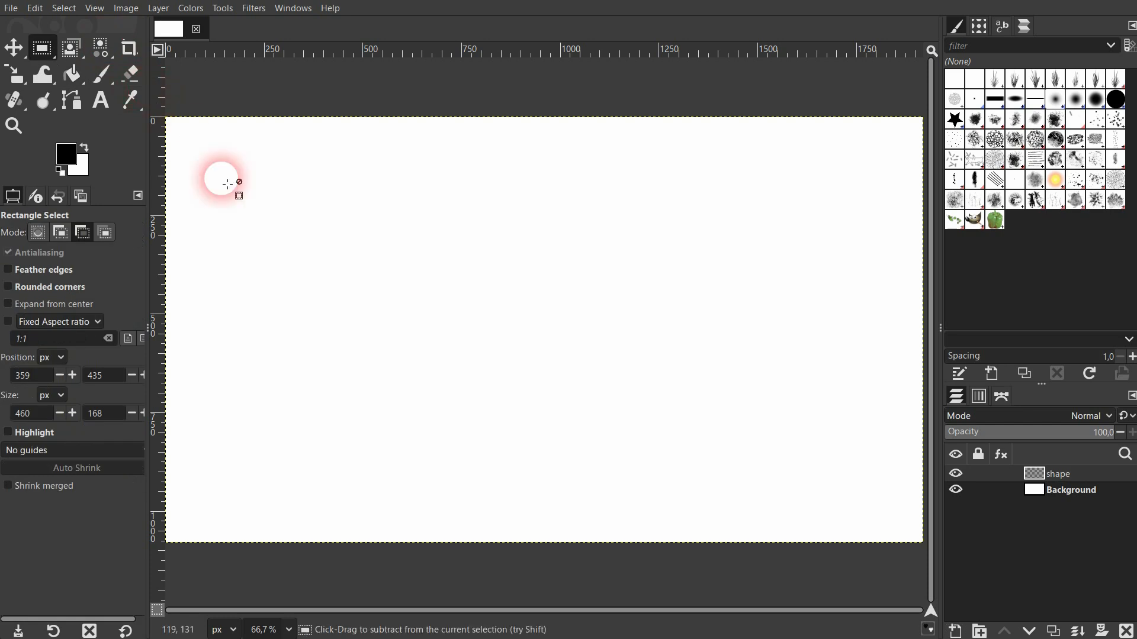
pyautogui.click(382, 241)
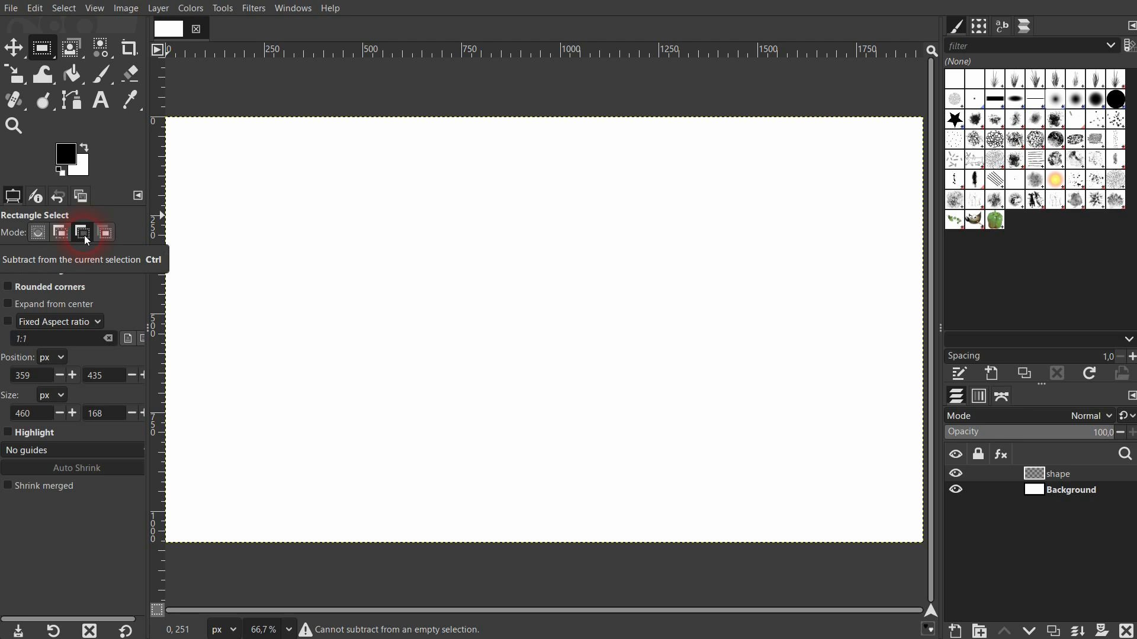
pyautogui.click(37, 232)
pyautogui.click(418, 219)
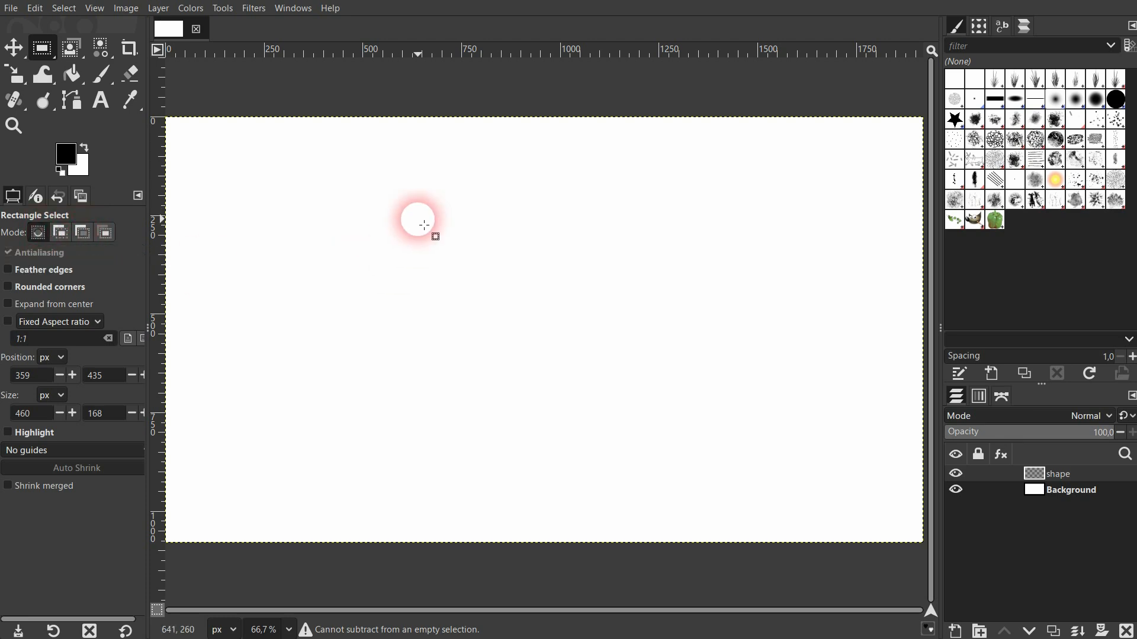
pyautogui.moveTo(418, 219); pyautogui.dragTo(717, 442)
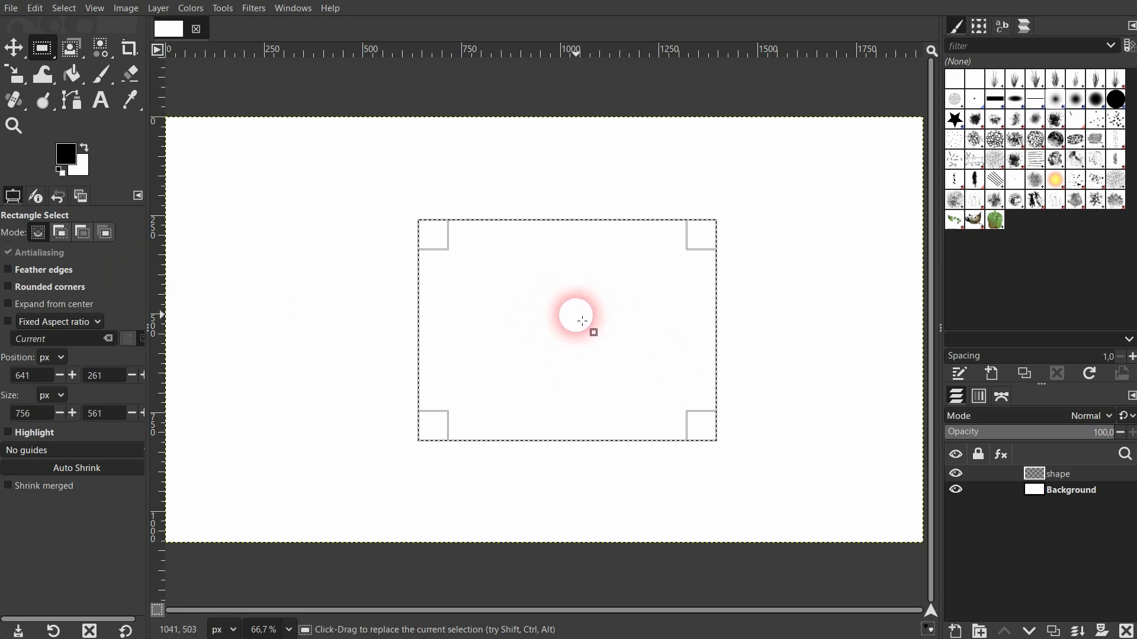
pyautogui.hotkey('ctrl', 'shift', 'a')
# Step: Set Ellipse Select to Replace mode and make an ellipse selection about 1095 × 722 px
pyautogui.click(53, 52)
pyautogui.click(95, 72)
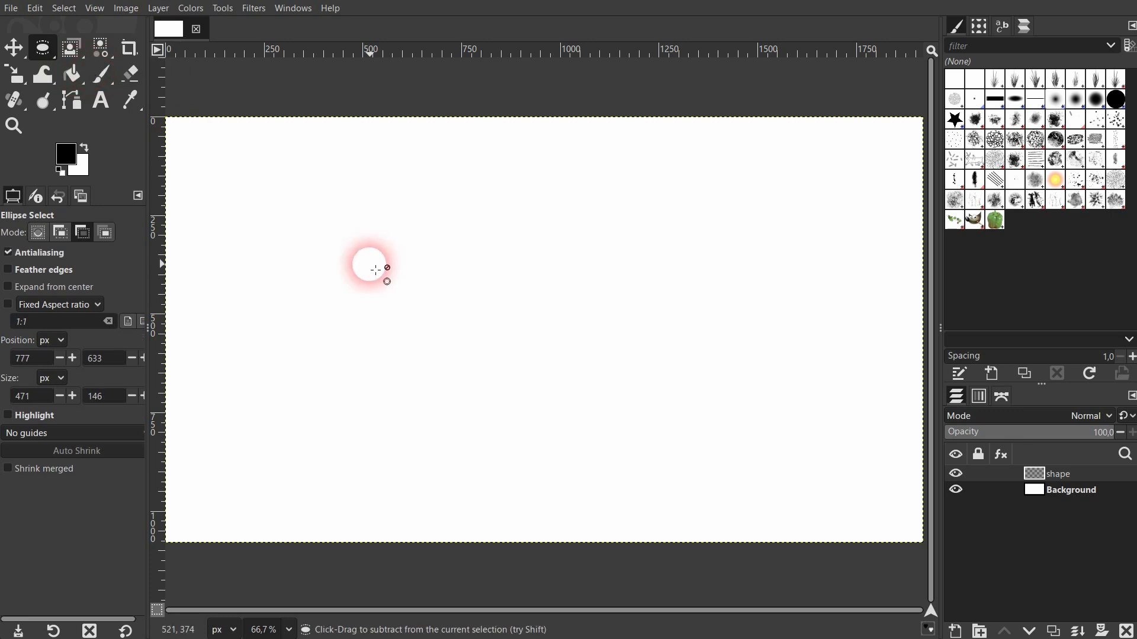
pyautogui.click(38, 236)
pyautogui.moveTo(342, 200); pyautogui.dragTo(774, 484)
pyautogui.click(614, 450)
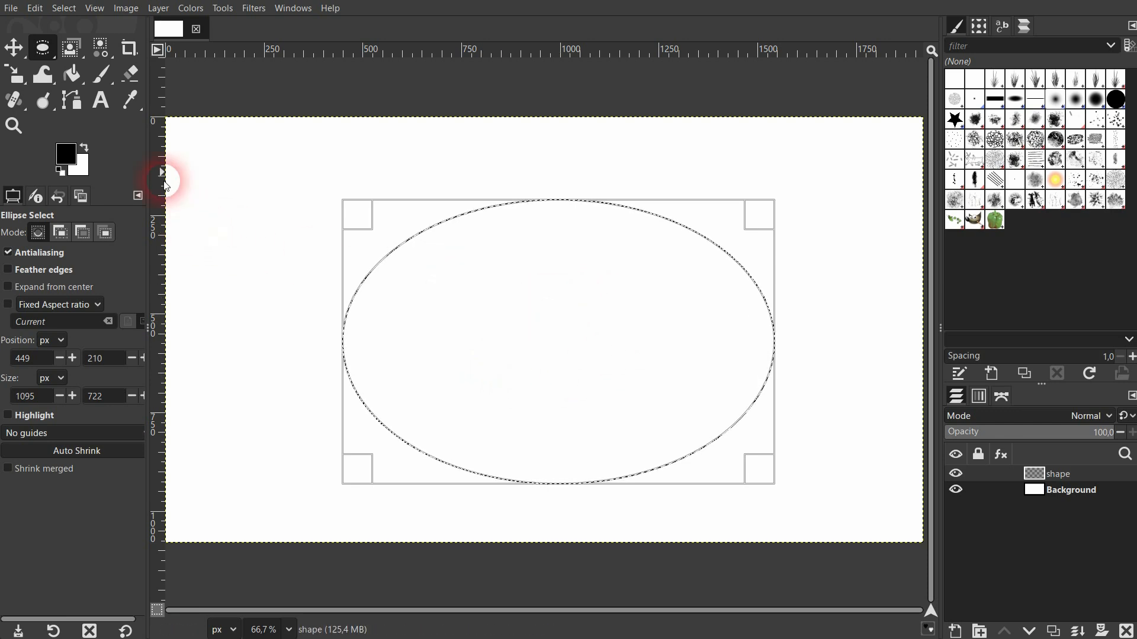
pyautogui.click(14, 49)
# Step: Replace the selection with a smaller ellipse and enlarge it to about 1077 × 803 px at position 418, 147 px
pyautogui.click(43, 49)
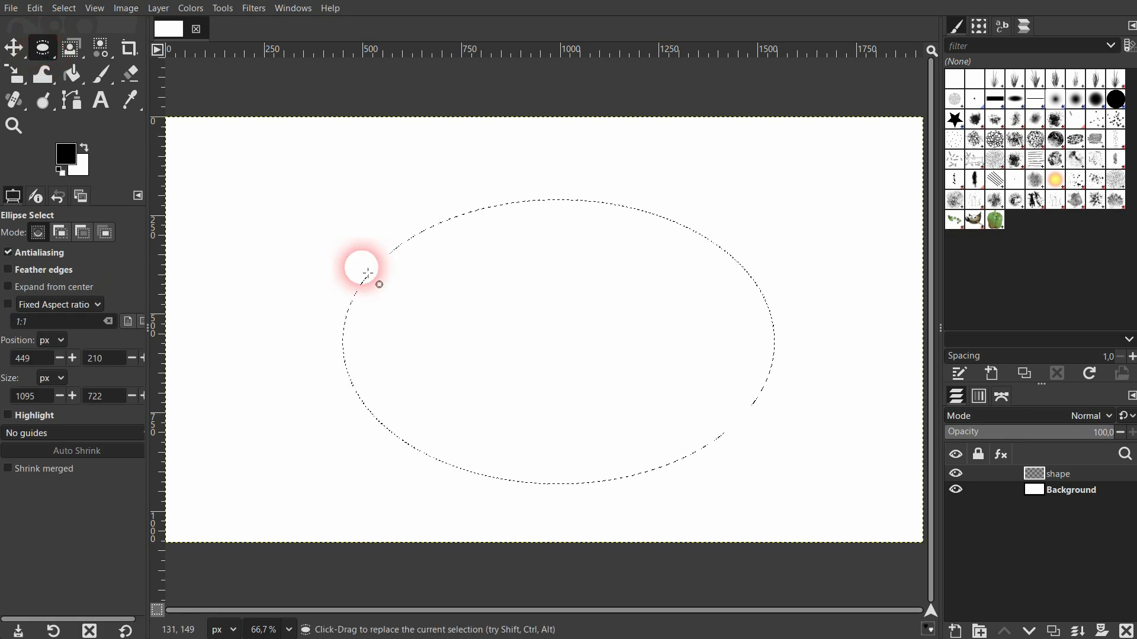
pyautogui.moveTo(497, 296); pyautogui.dragTo(642, 402)
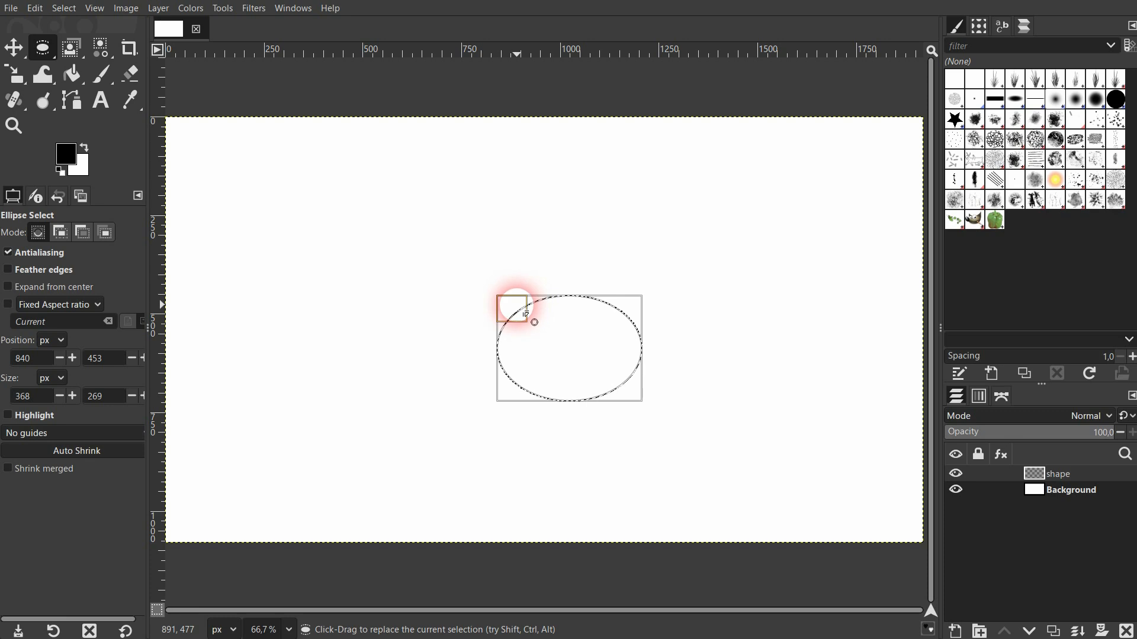
pyautogui.moveTo(509, 307); pyautogui.dragTo(343, 186)
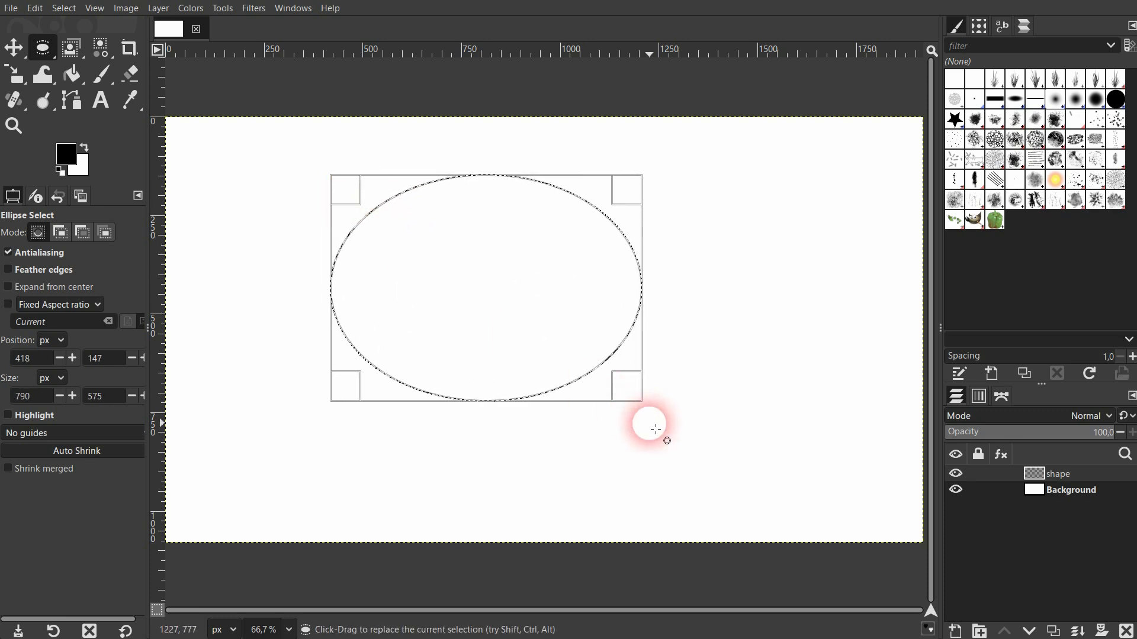
pyautogui.moveTo(621, 389); pyautogui.dragTo(735, 483)
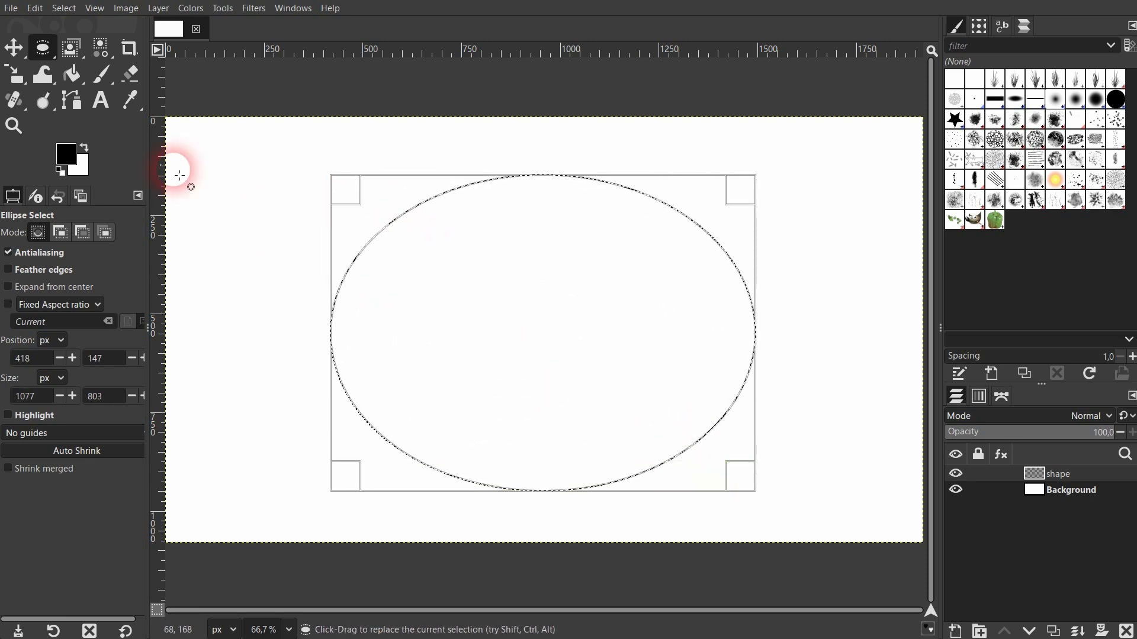
pyautogui.click(13, 47)
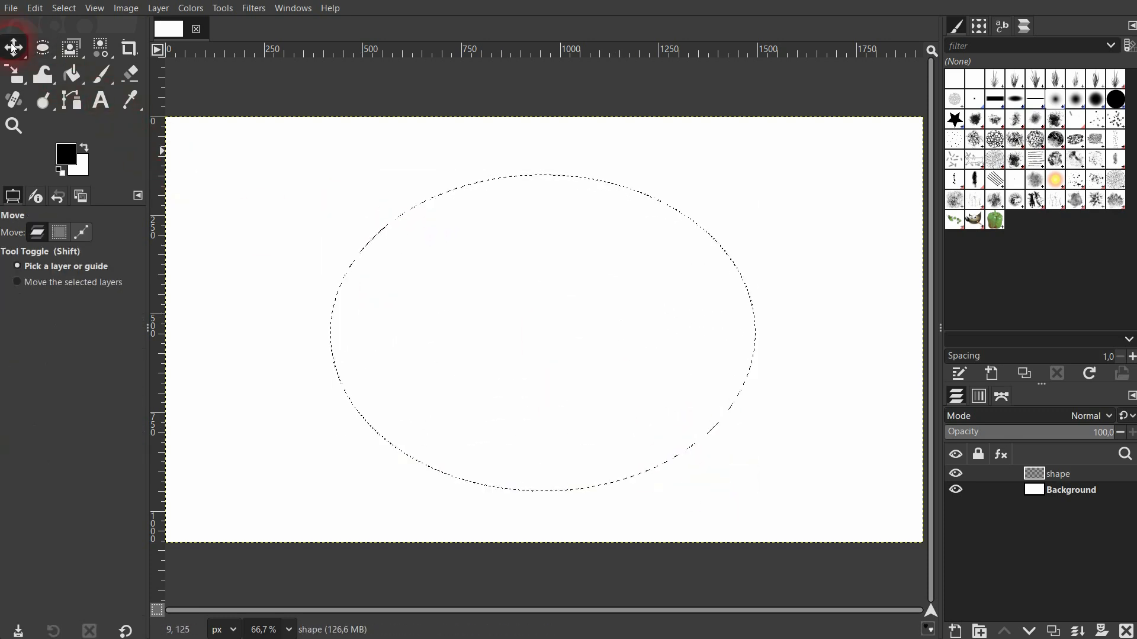
# Step: Subtract an ellipse about 411 × 321 px from the middle of the large ellipse selection
pyautogui.click(41, 49)
pyautogui.click(83, 236)
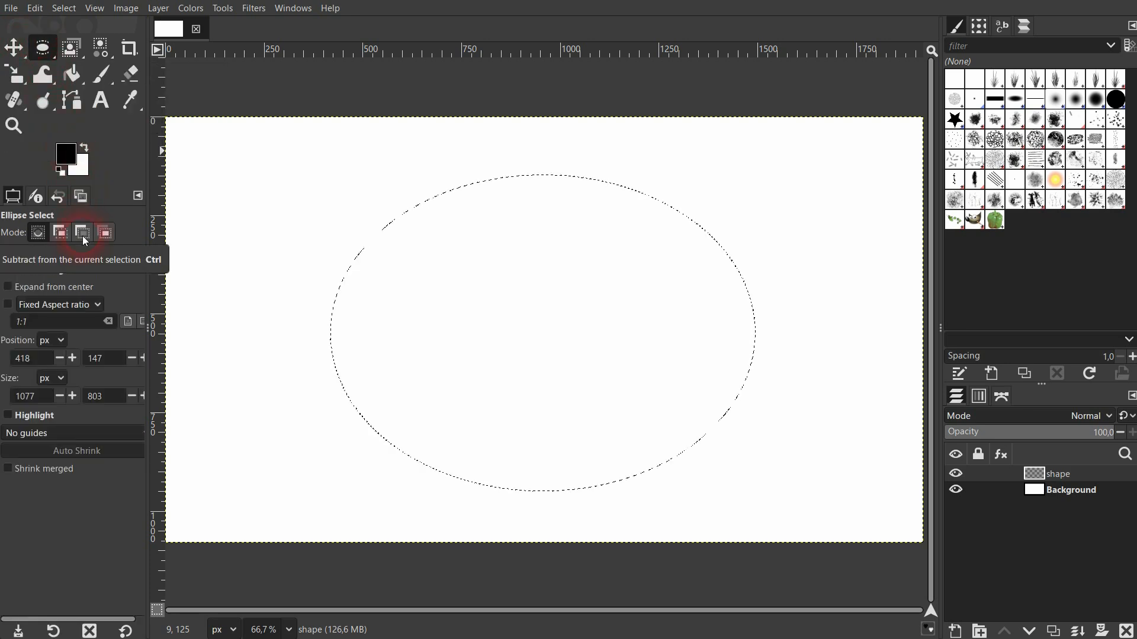
pyautogui.moveTo(467, 277); pyautogui.dragTo(632, 407)
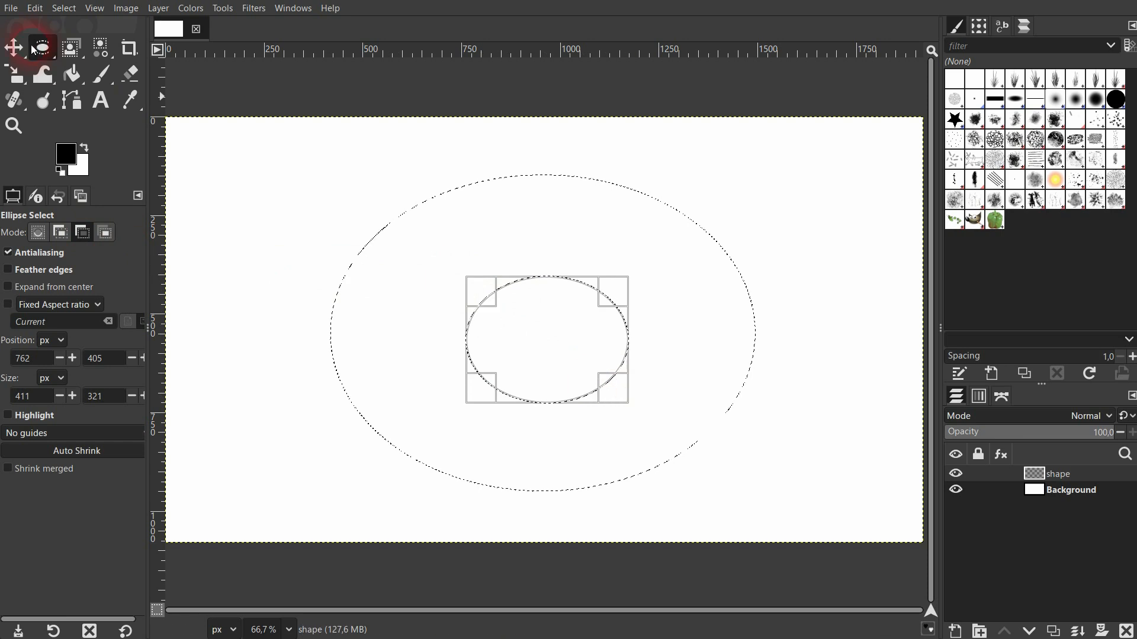
pyautogui.click(13, 48)
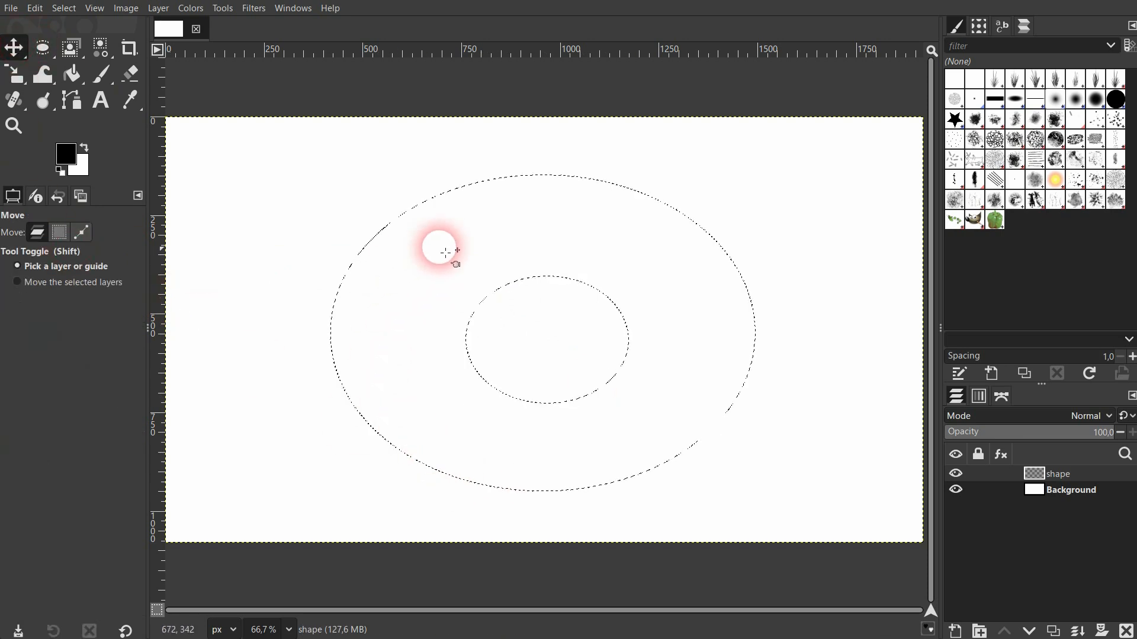
# Step: Fill the ring-shaped ellipse selection with black and clear the selection
pyautogui.click(69, 74)
pyautogui.moveTo(607, 247); pyautogui.dragTo(759, 383)
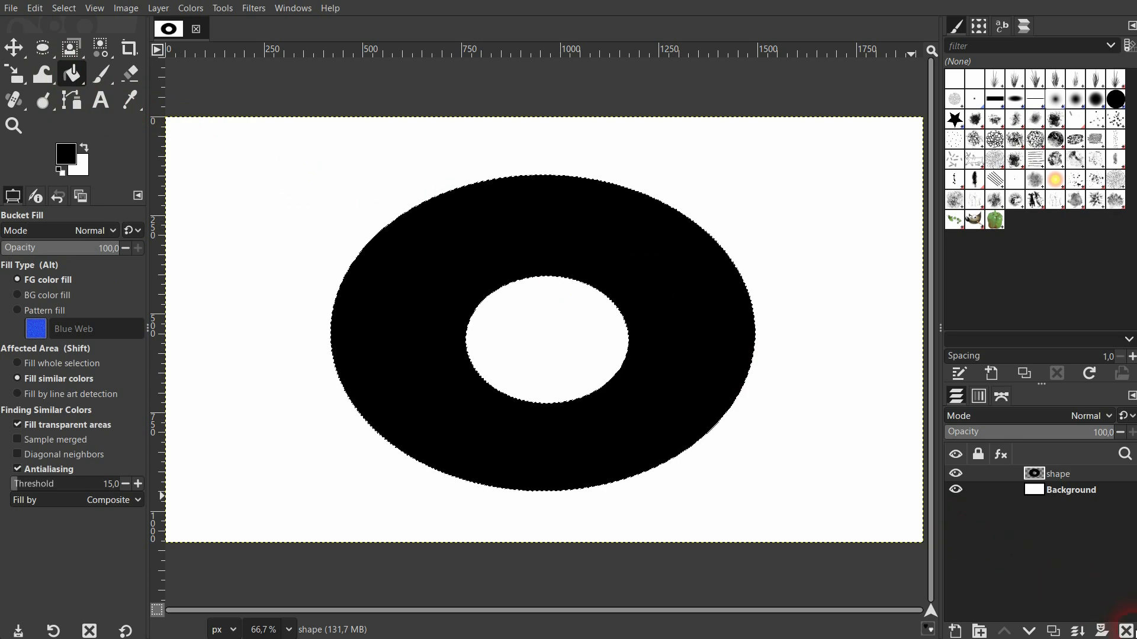
pyautogui.hotkey('ctrl', 'shift', 'a')
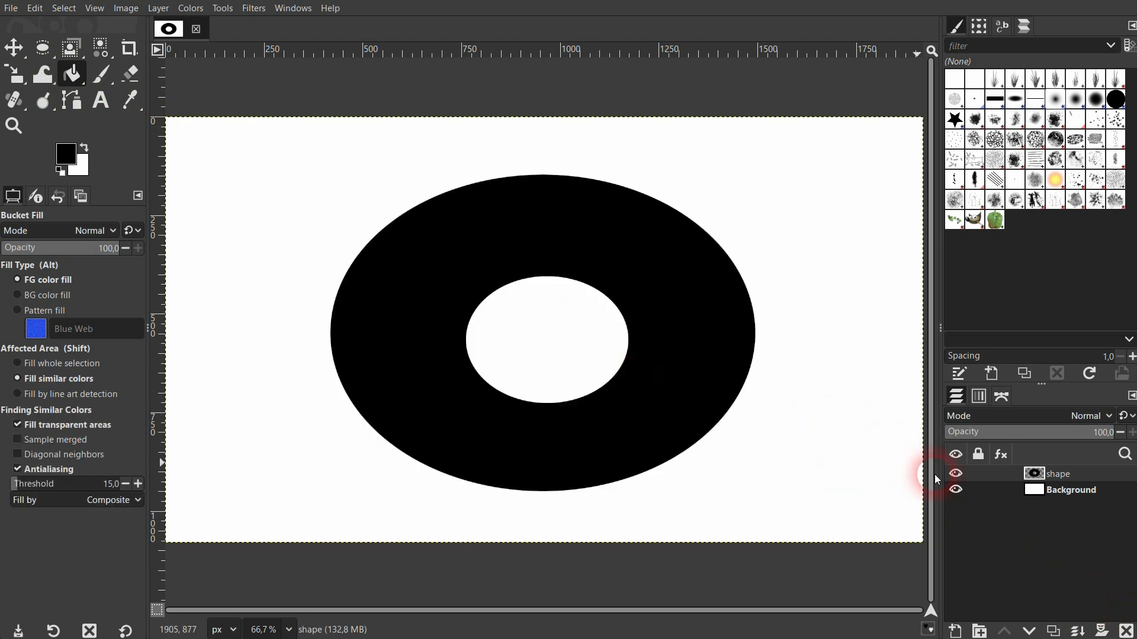
# Step: Replace the filled layer with a new transparent layer named shape and activate Rectangle Select
pyautogui.click(1127, 632)
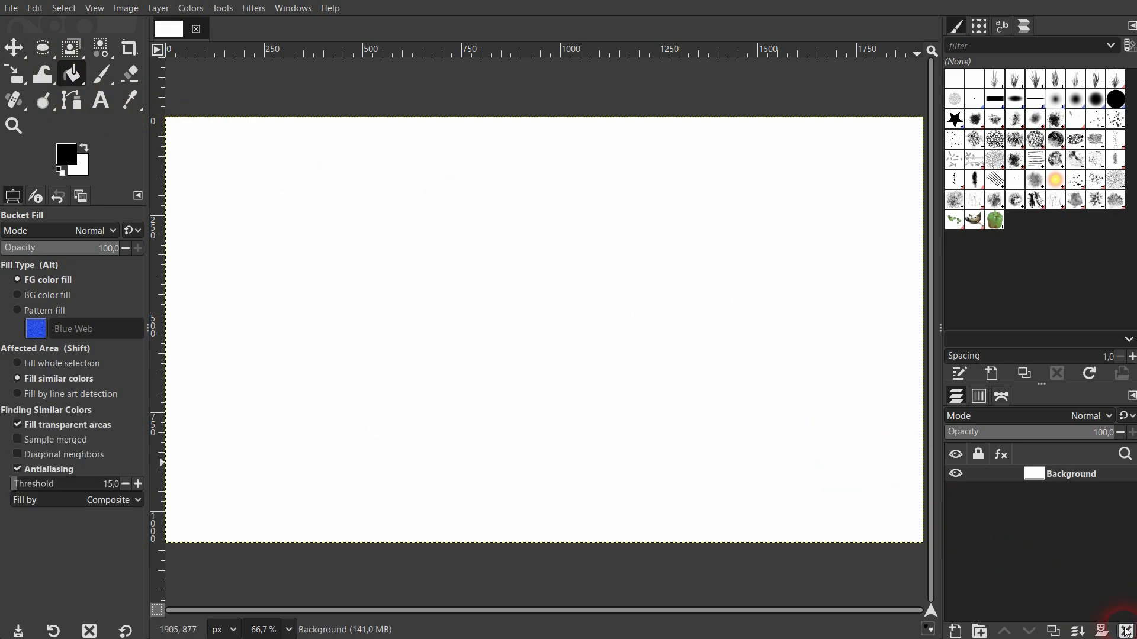
pyautogui.click(957, 631)
pyautogui.click(685, 500)
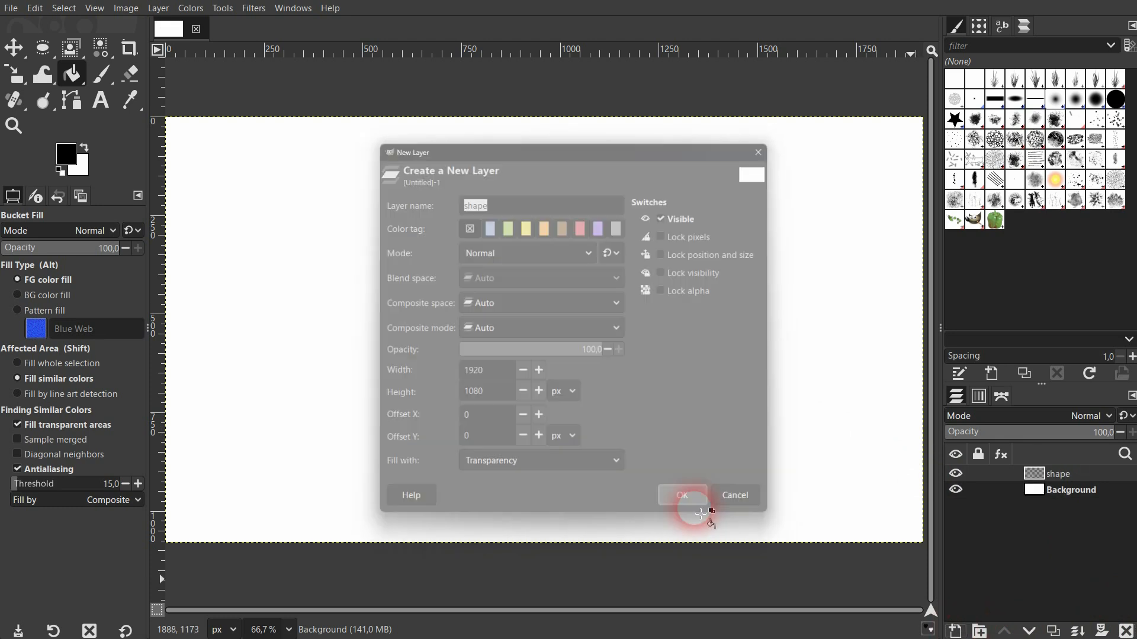
pyautogui.moveTo(41, 51); pyautogui.dragTo(111, 45)
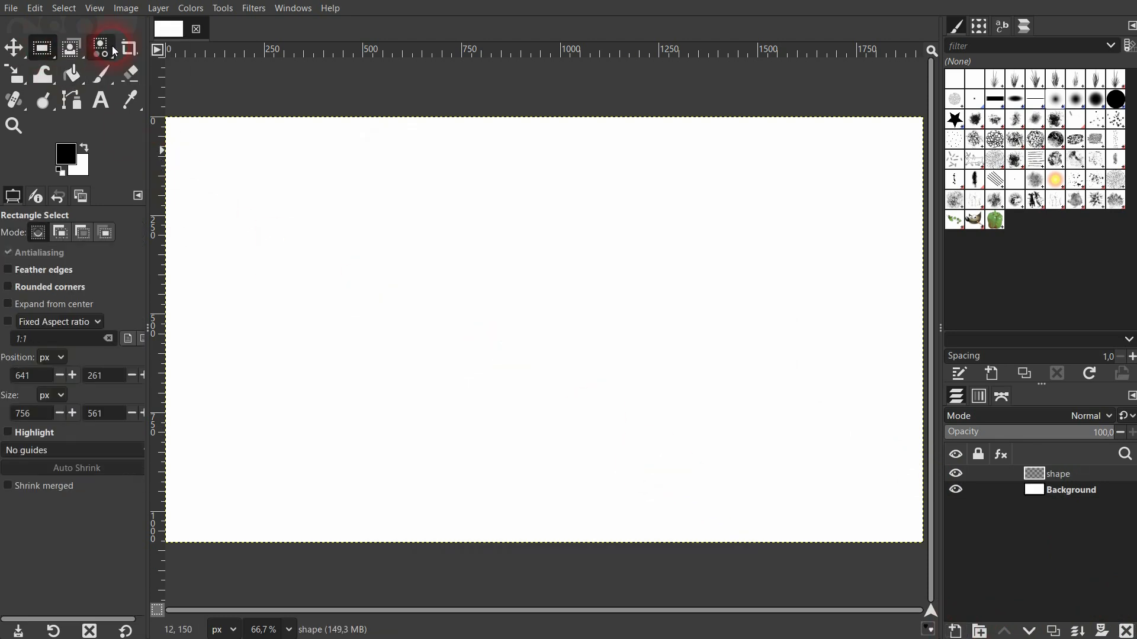
# Step: Select a rectangle about 1050 × 636 px and intersect it with a tall rectangle about 333 × 516 px overlapping its upper edge
pyautogui.moveTo(282, 201); pyautogui.dragTo(696, 452)
pyautogui.click(112, 234)
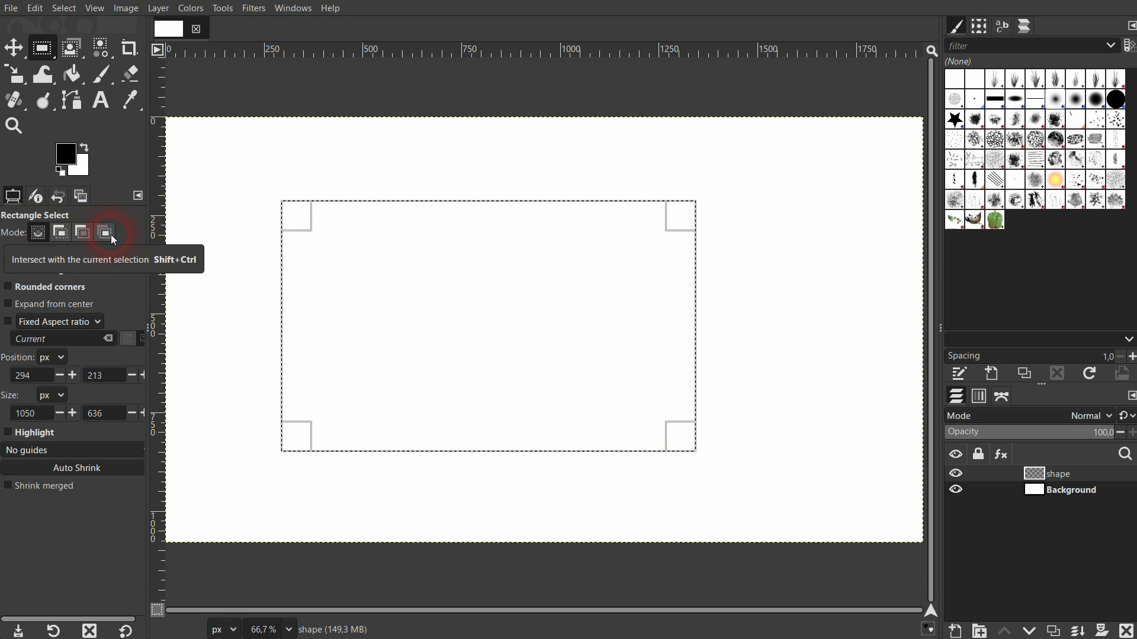
pyautogui.moveTo(498, 160); pyautogui.dragTo(634, 369)
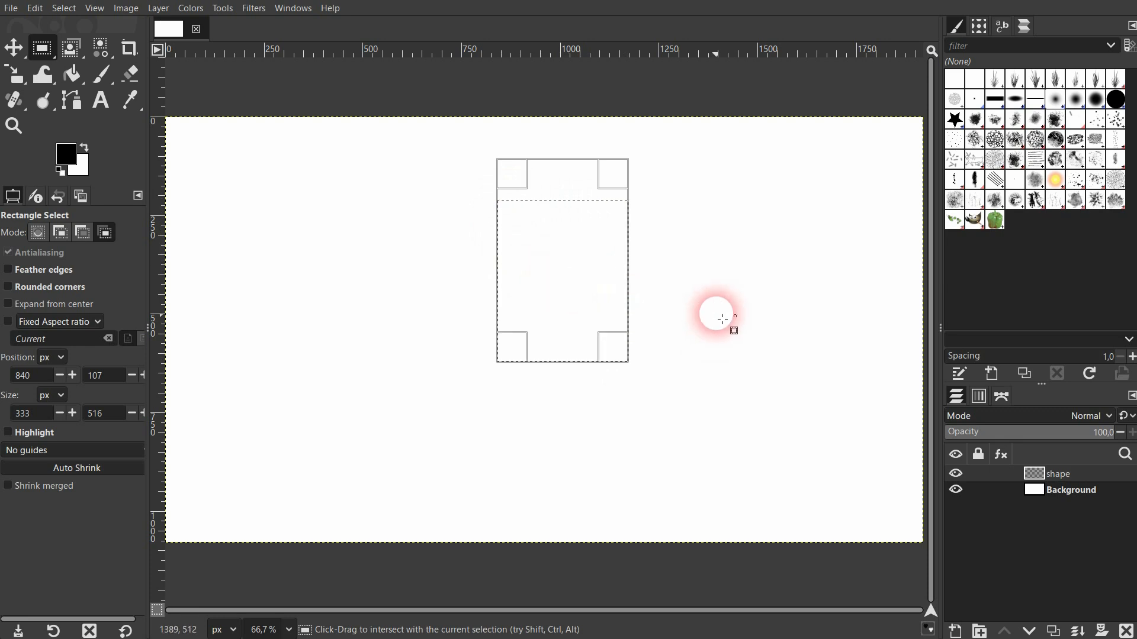
# Step: Intersect the remaining area with three more overlapping rectangles, the last about 75 × 84 px, and clear the selection
pyautogui.moveTo(729, 296); pyautogui.dragTo(302, 498)
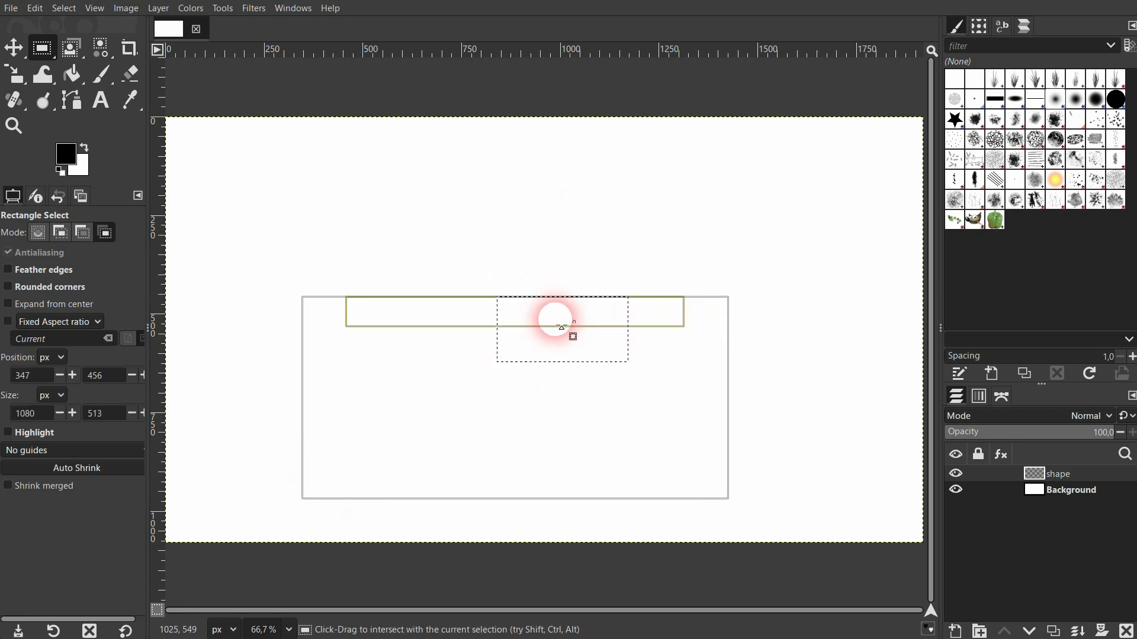
pyautogui.moveTo(519, 252); pyautogui.dragTo(563, 332)
pyautogui.moveTo(587, 274); pyautogui.dragTo(558, 307)
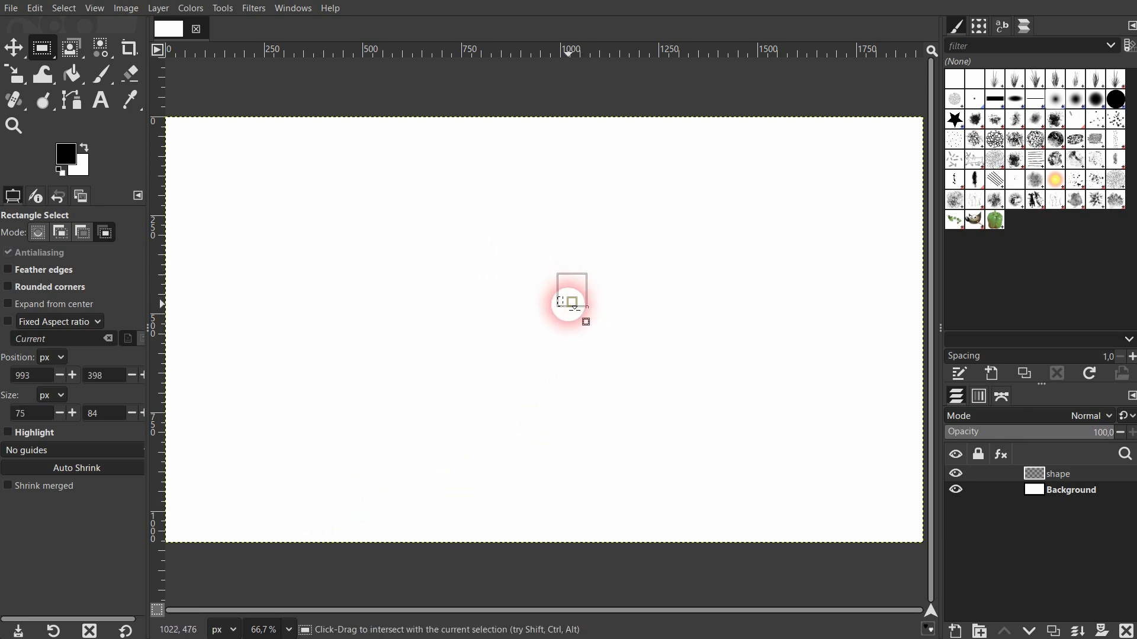
pyautogui.click(13, 47)
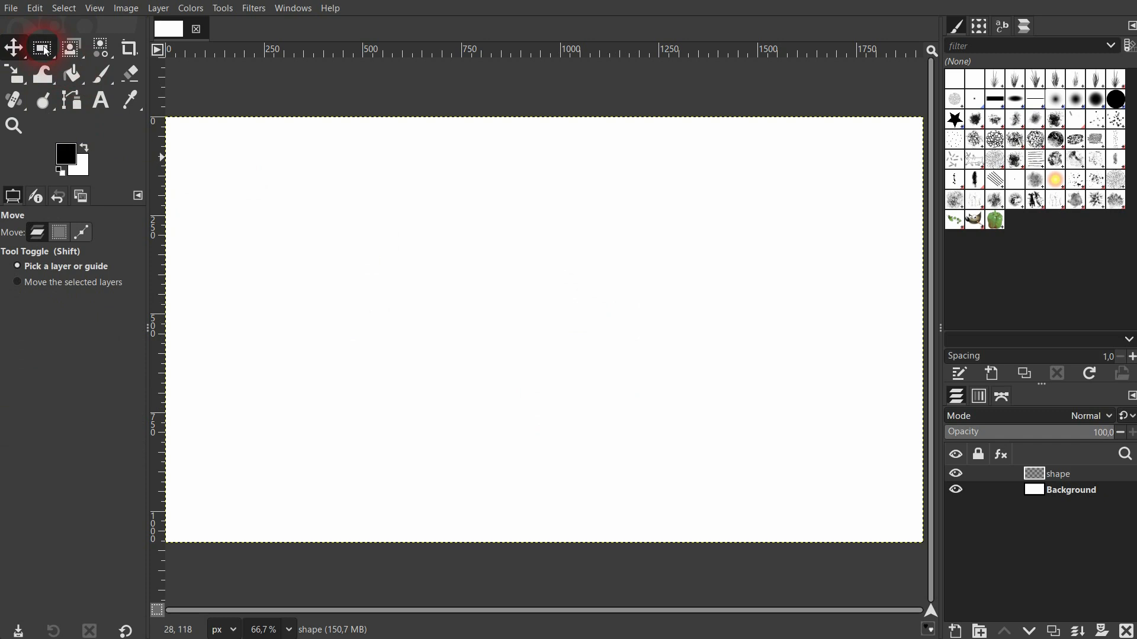
# Step: Select an ellipse about 1203 × 651 px around the middle of the canvas with Ellipse Select
pyautogui.moveTo(44, 50); pyautogui.dragTo(99, 72)
pyautogui.click(350, 221)
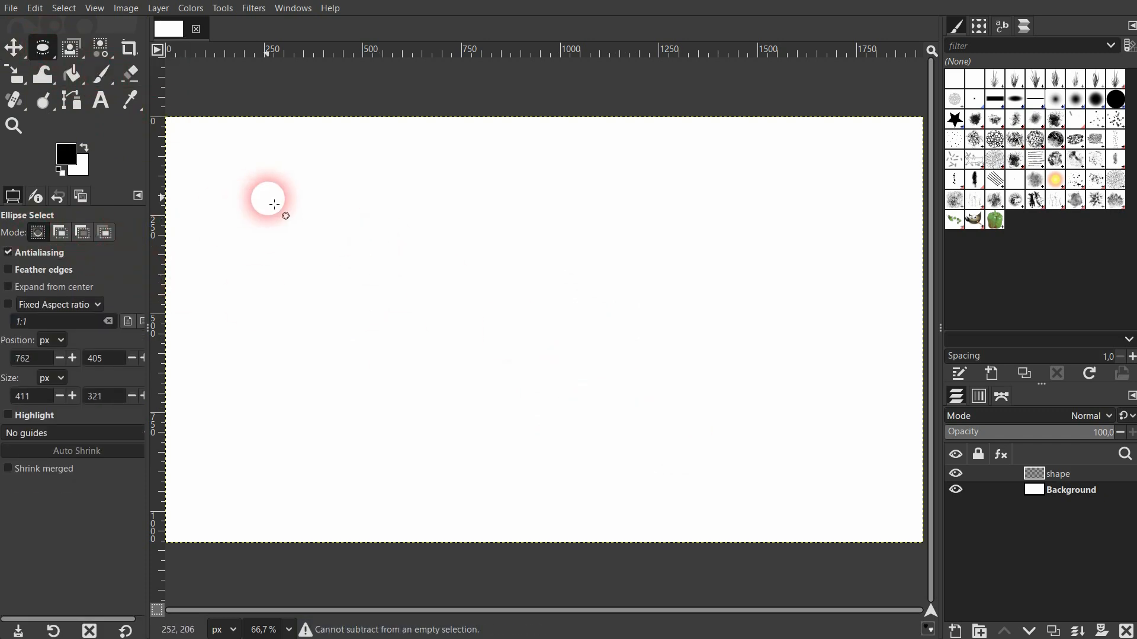
pyautogui.moveTo(316, 213); pyautogui.dragTo(791, 468)
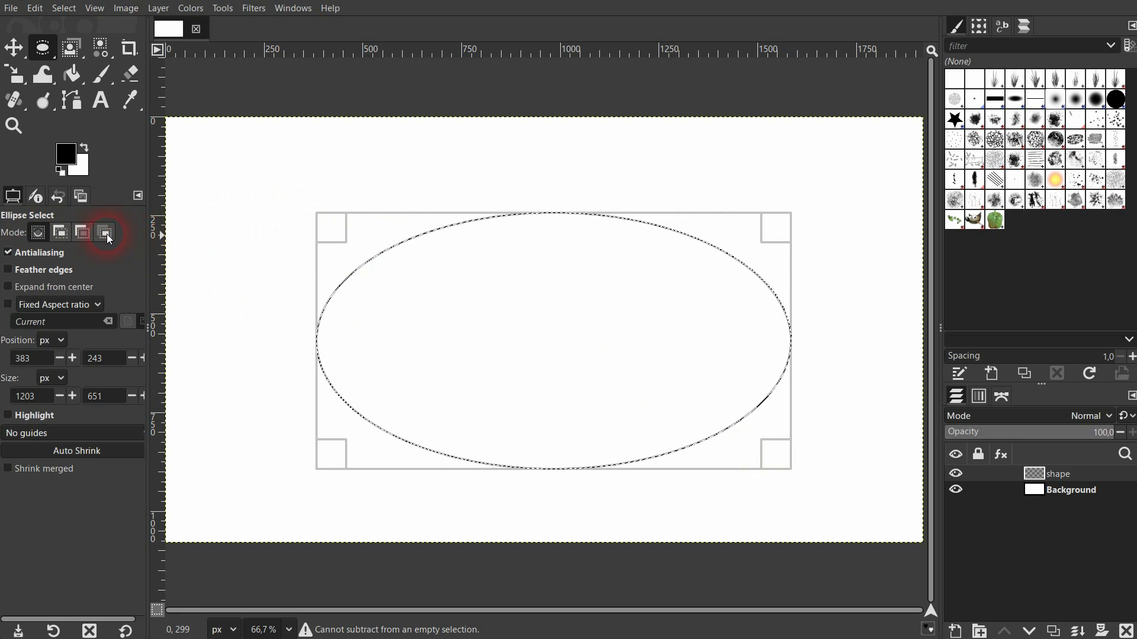
# Step: Intersect the large ellipse with three smaller overlapping ellipses, the last about 418 × 433 px, and clear the selection
pyautogui.click(107, 233)
pyautogui.moveTo(260, 170); pyautogui.dragTo(508, 343)
pyautogui.moveTo(589, 253); pyautogui.dragTo(482, 307)
pyautogui.moveTo(331, 392); pyautogui.dragTo(502, 229)
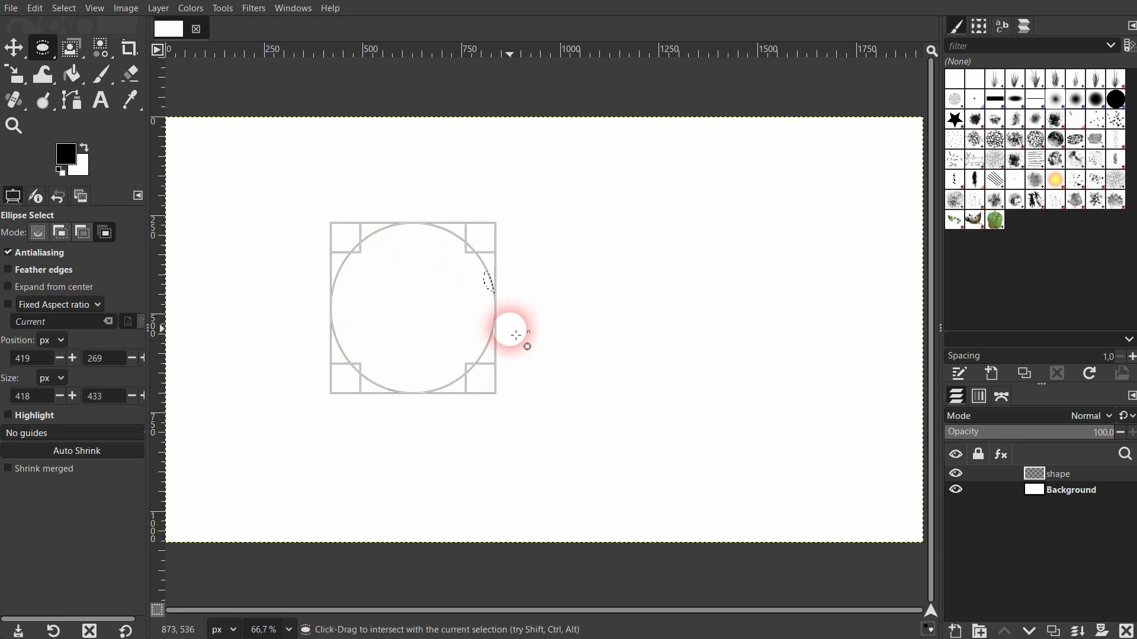
pyautogui.click(14, 47)
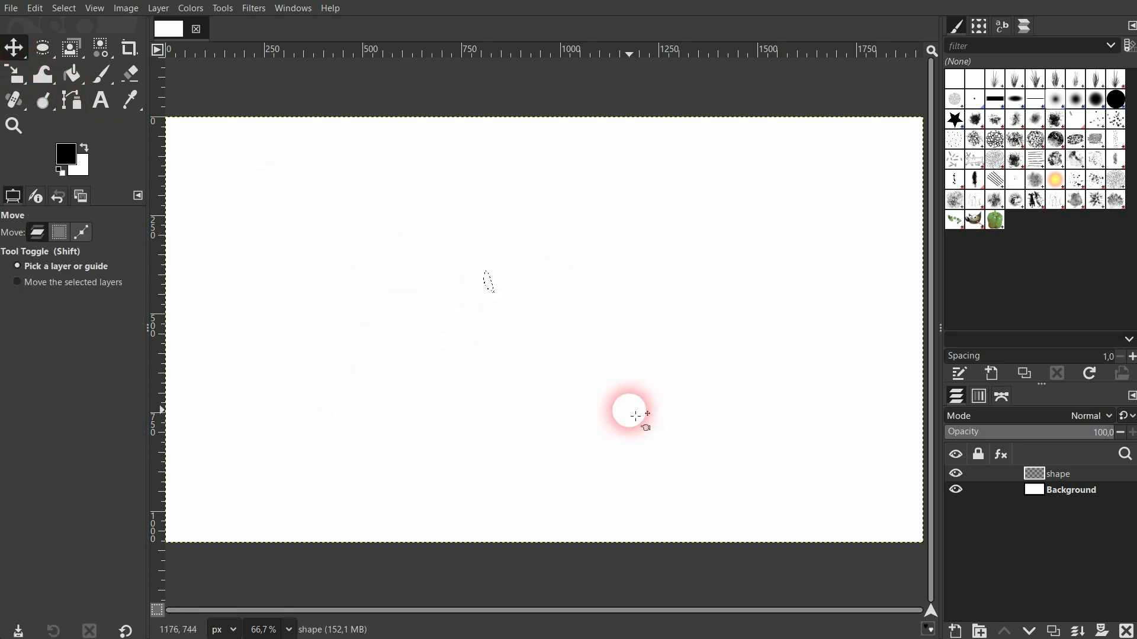
pyautogui.hotkey('ctrl', 'shift', 'a')
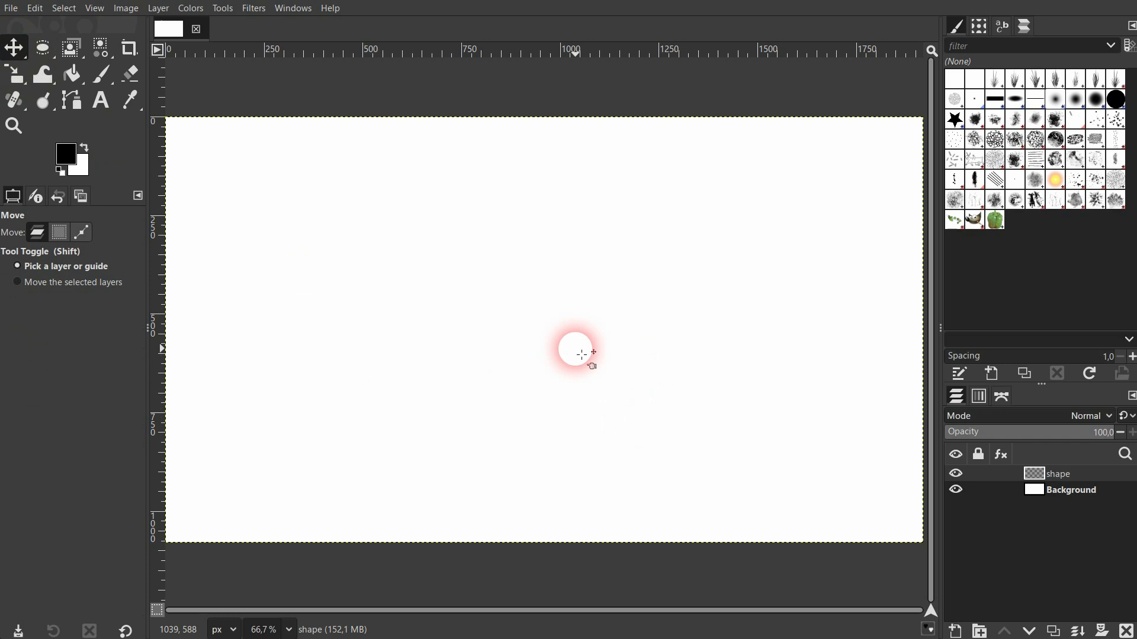